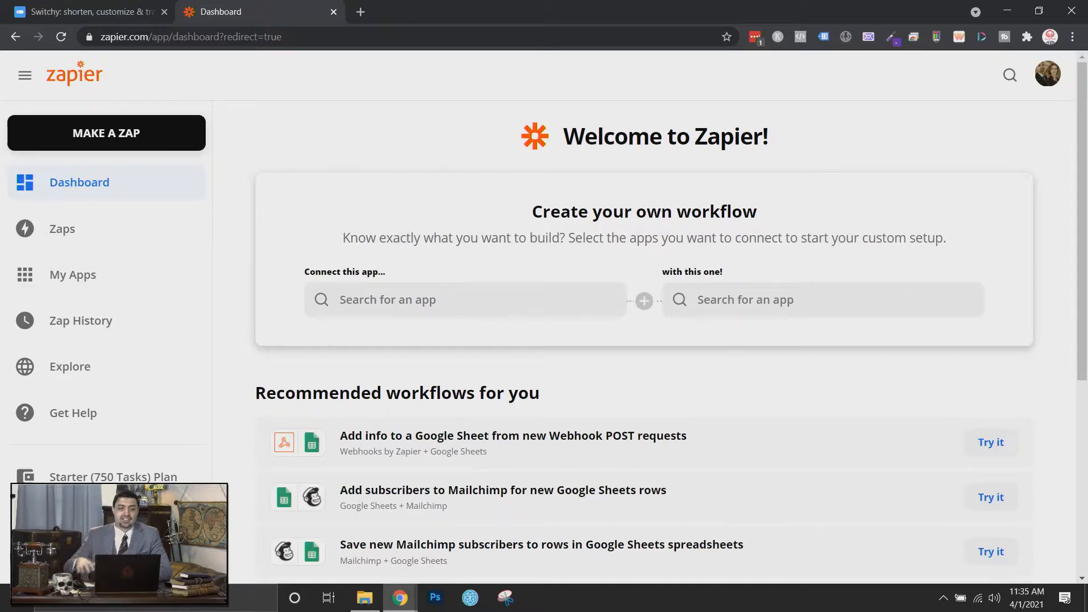
{"action": "left_click", "coordinate": [33, 78]}
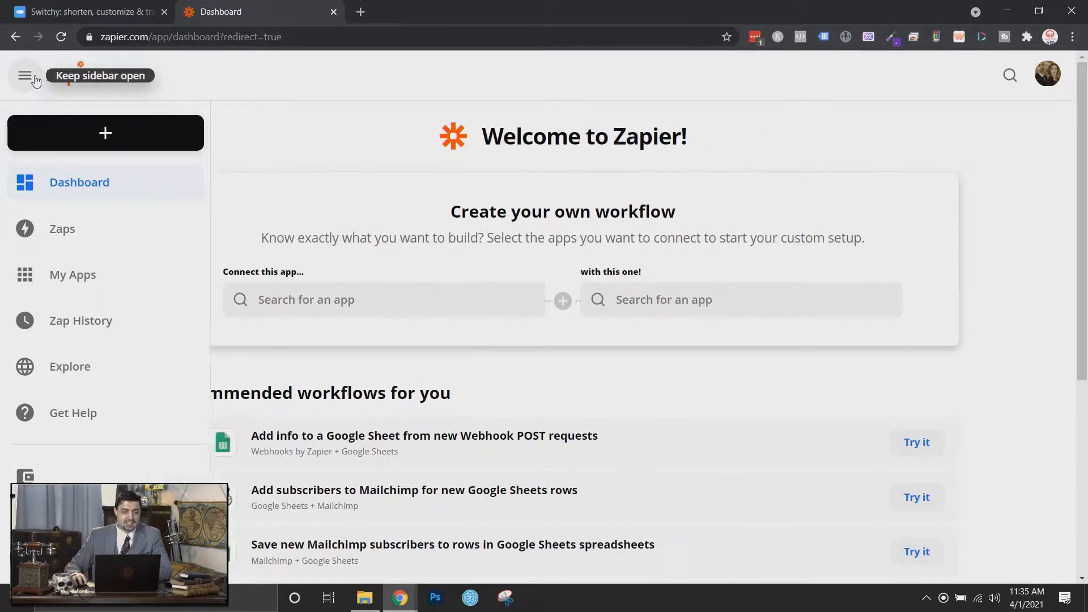
{"action": "left_click", "coordinate": [25, 75]}
{"action": "right_click", "coordinate": [85, 78]}
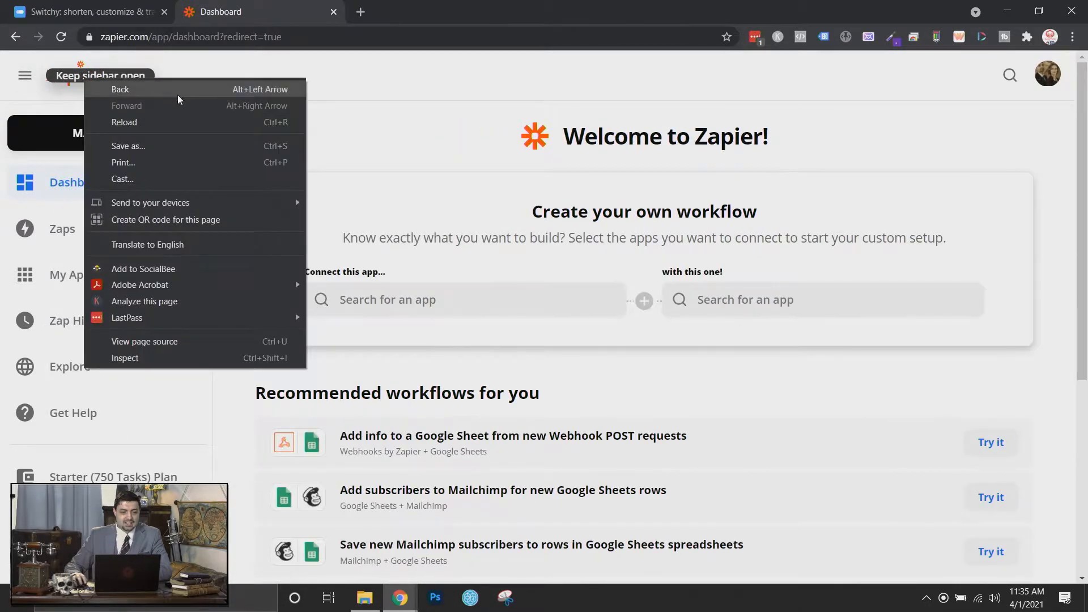
{"action": "left_click", "coordinate": [488, 126]}
Step: Open the zapier.com/pricing page in a new browser tab
{"action": "left_click_drag", "start_coordinate": [101, 36], "coordinate": [180, 36]}
{"action": "key", "text": "ctrl+c"}
{"action": "left_click", "coordinate": [361, 12]}
{"action": "key", "text": "ctrl+v"}
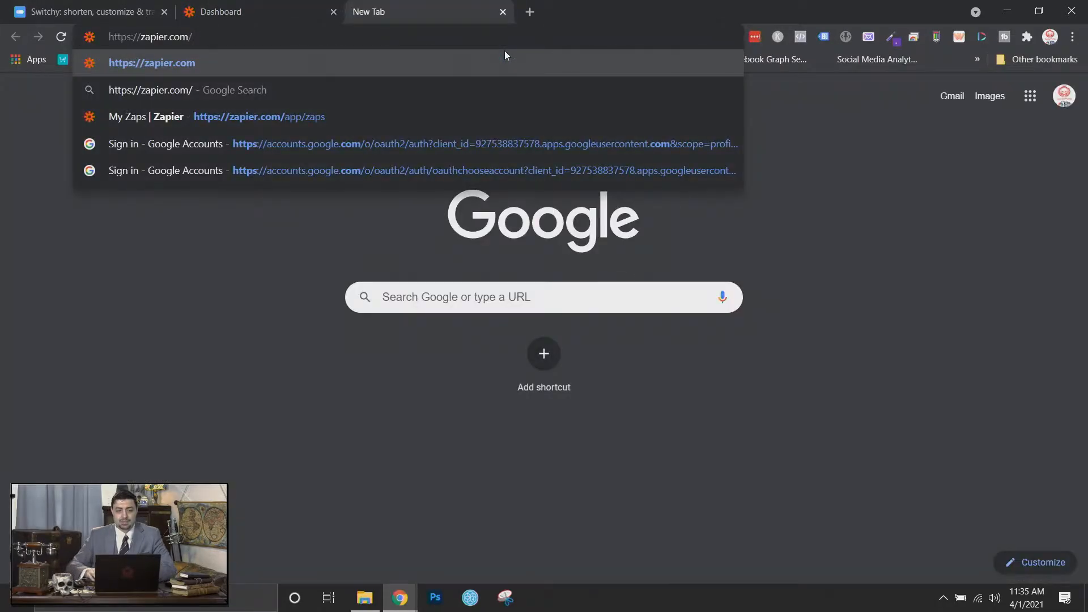
{"action": "key", "text": "Return"}
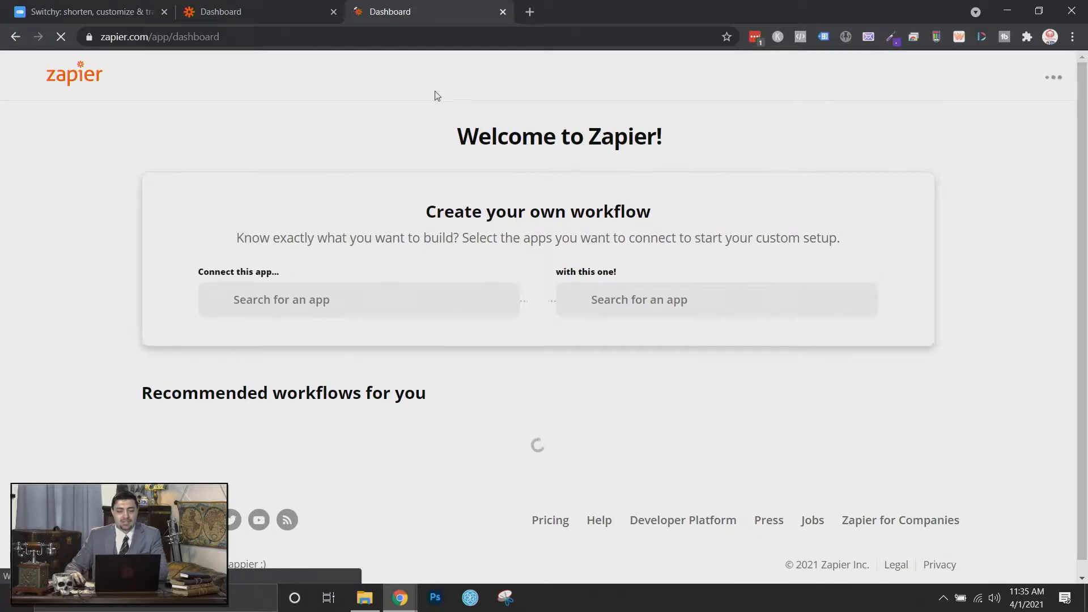
{"action": "left_click", "coordinate": [226, 36]}
{"action": "left_click_drag", "start_coordinate": [251, 37], "coordinate": [184, 36]}
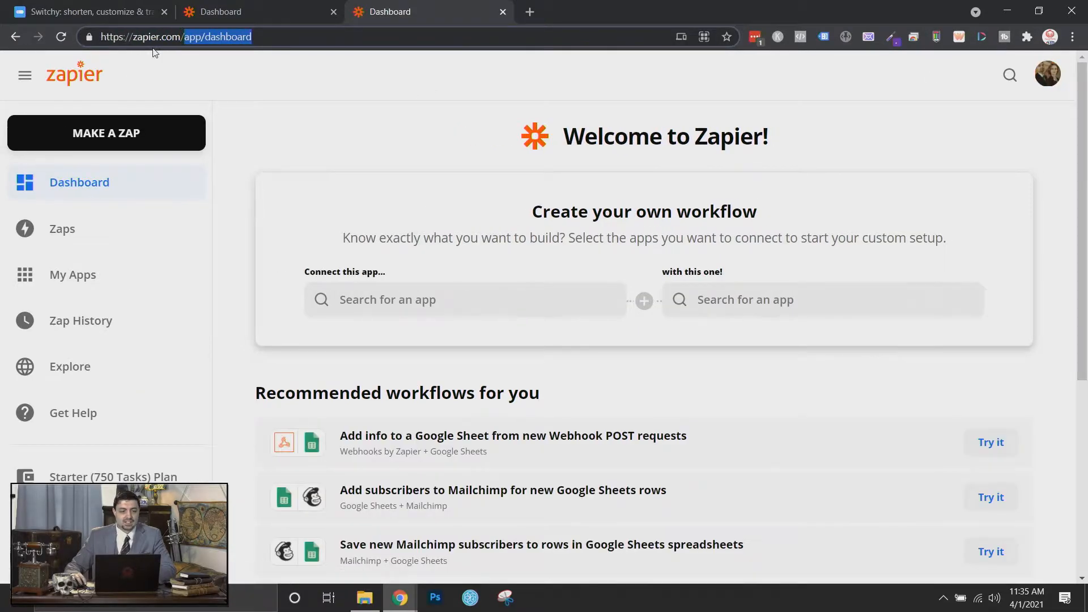
{"action": "type", "text": "pricing"}
{"action": "key", "text": "Return"}
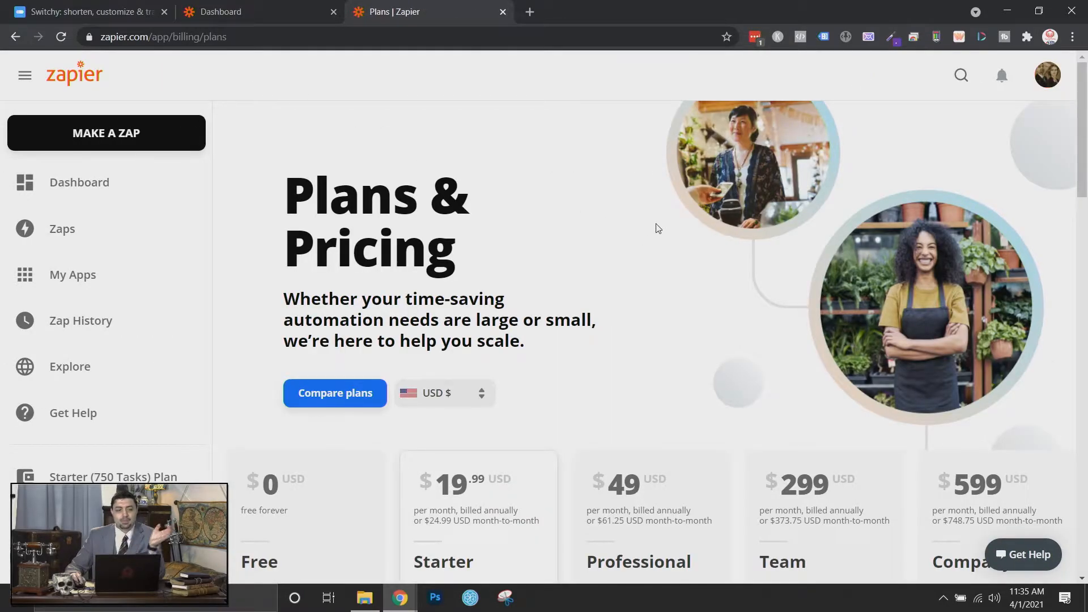
Step: Examine the prices, monthly task limits and features of the Free, Starter, Professional, Team and Company plans
{"action": "scroll", "coordinate": [652, 227], "scroll_direction": "down", "scroll_amount": 4}
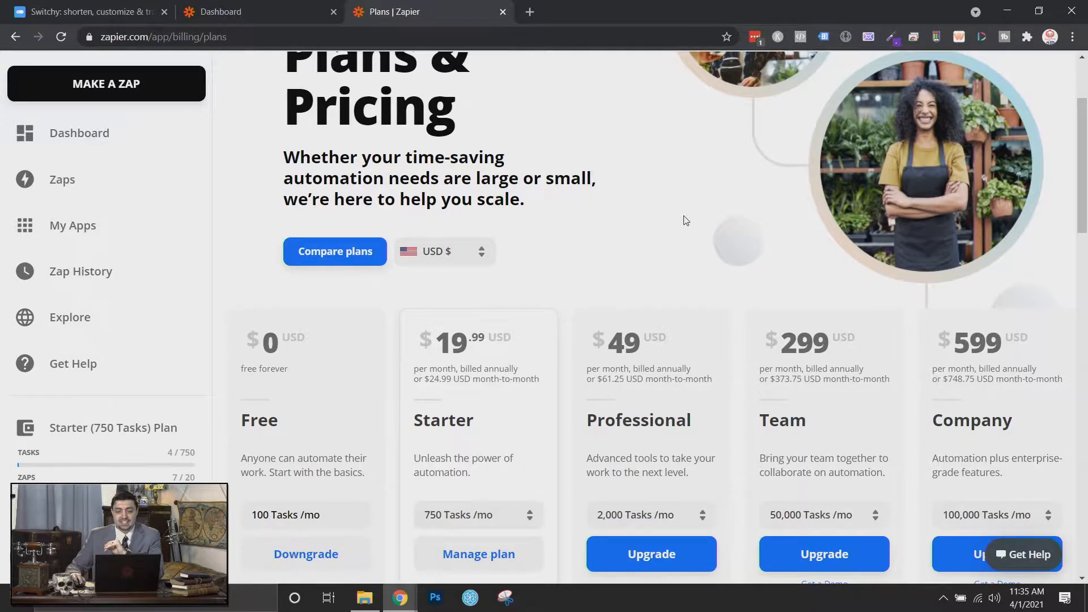
{"action": "scroll", "coordinate": [734, 240], "scroll_direction": "down", "scroll_amount": 3}
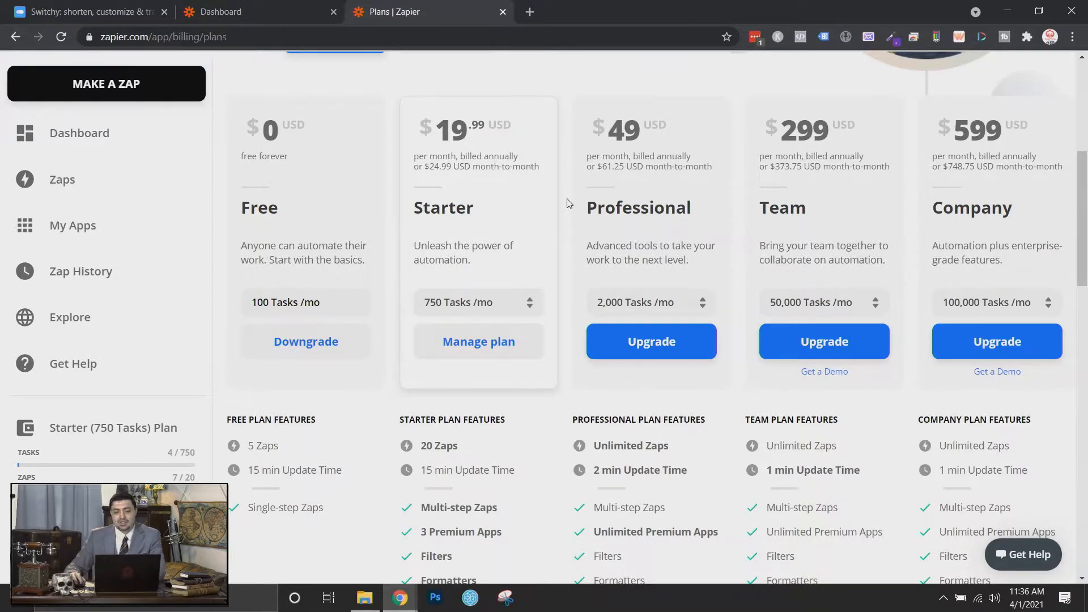
{"action": "scroll", "coordinate": [569, 203], "scroll_direction": "down", "scroll_amount": 1}
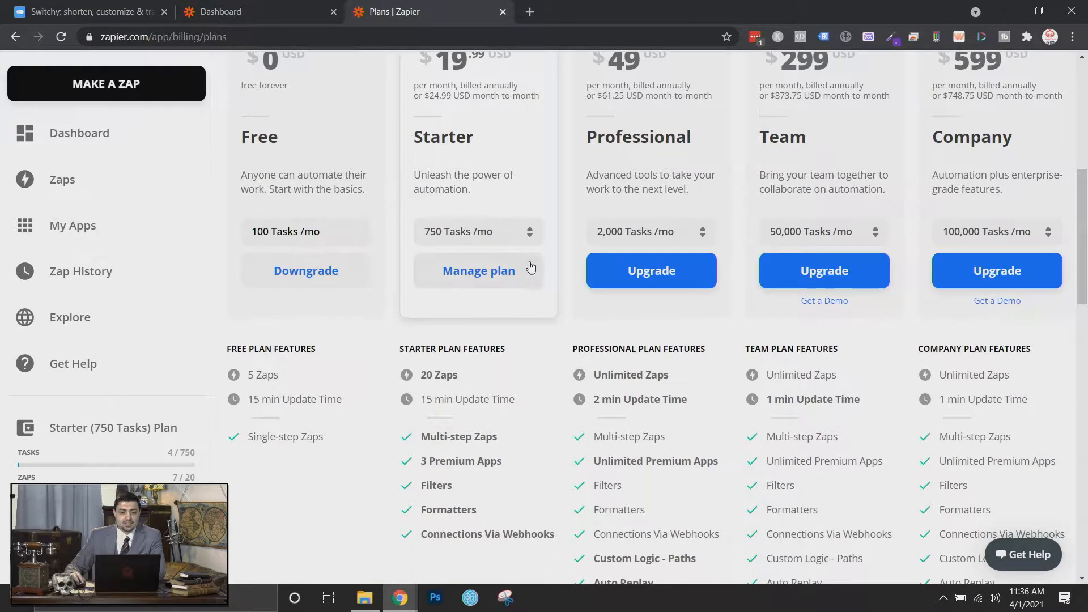
{"action": "left_click", "coordinate": [522, 275]}
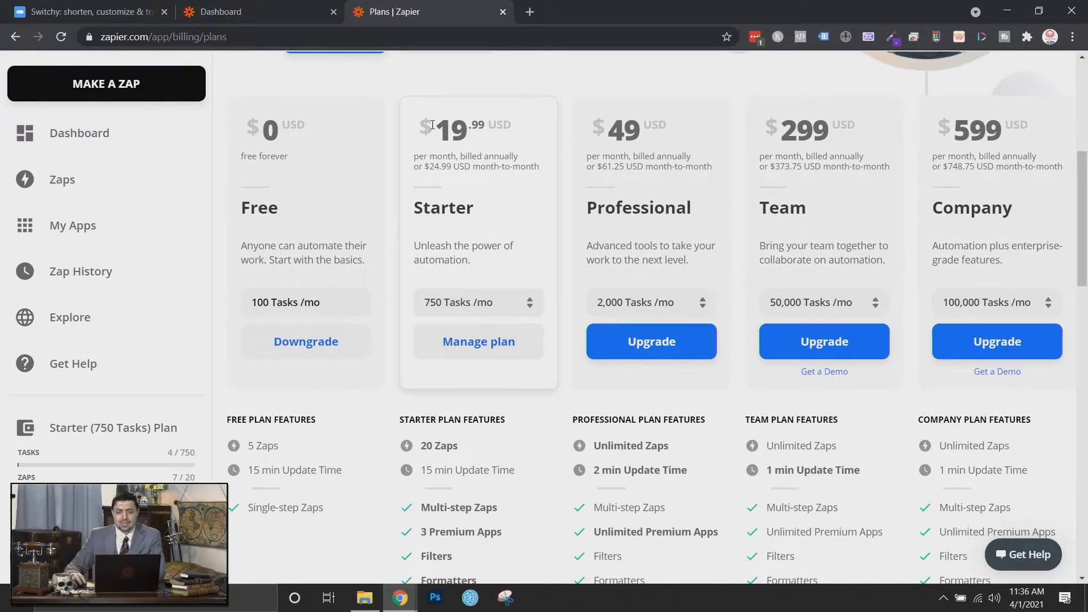
{"action": "left_click_drag", "start_coordinate": [434, 126], "coordinate": [506, 128]}
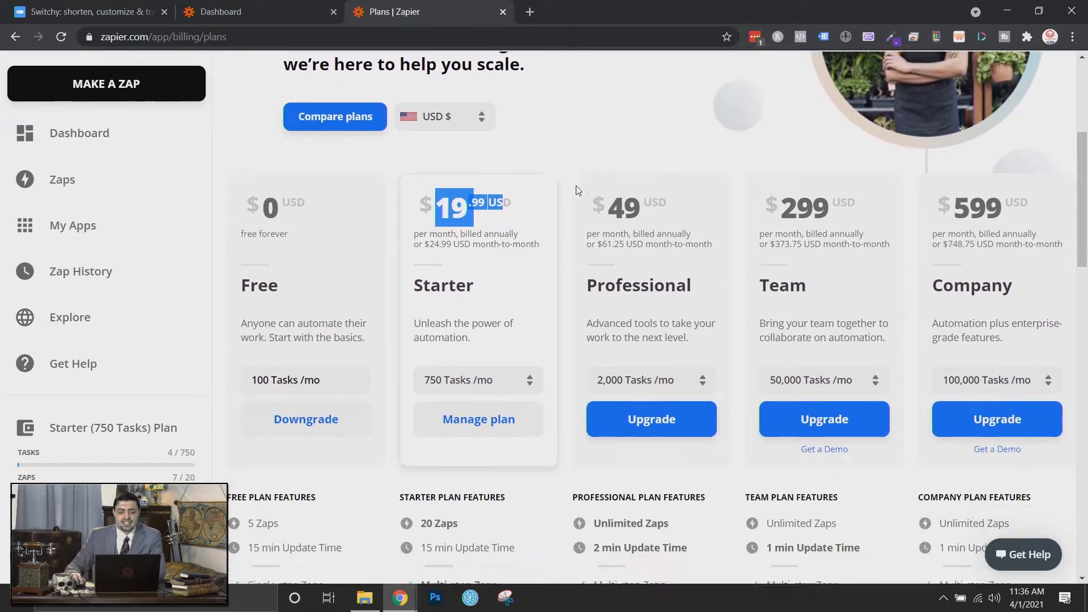
{"action": "left_click", "coordinate": [549, 151]}
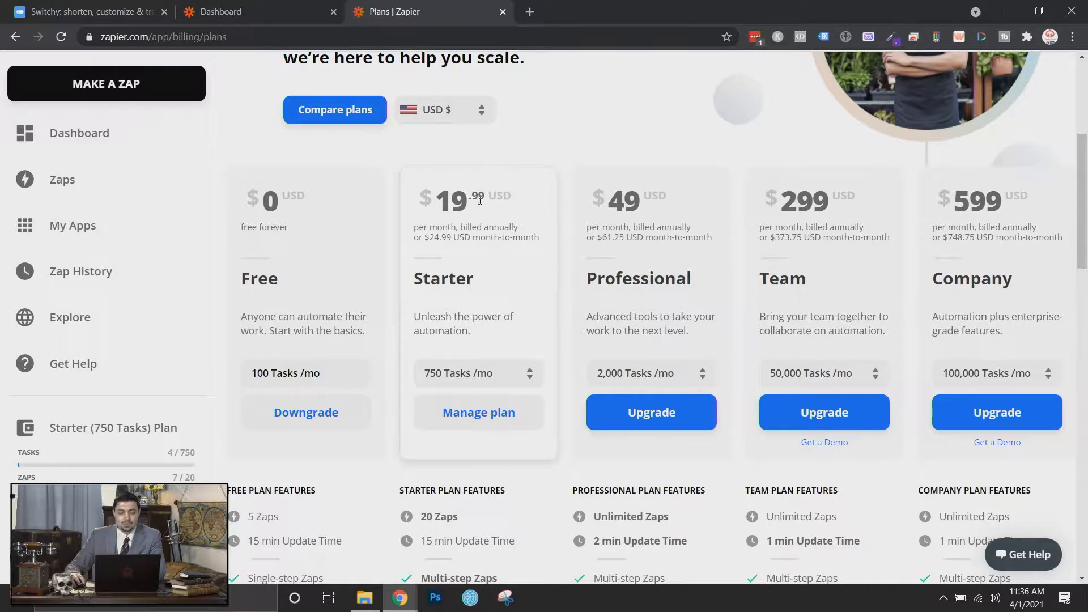
{"action": "scroll", "coordinate": [476, 202], "scroll_direction": "down", "scroll_amount": 1}
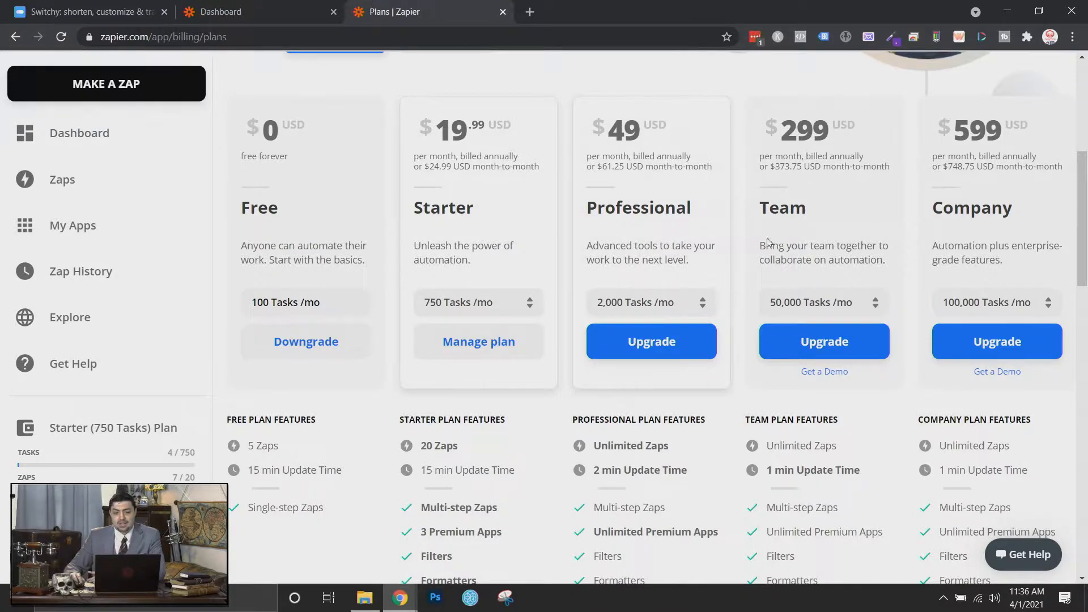
{"action": "scroll", "coordinate": [751, 241], "scroll_direction": "down", "scroll_amount": 2}
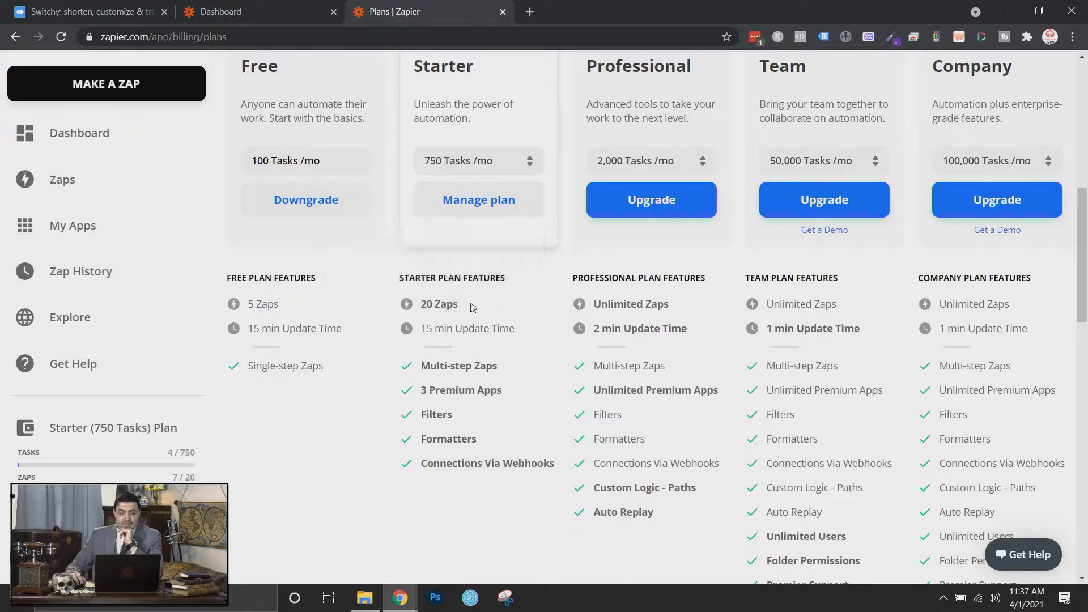
{"action": "mouse_move", "coordinate": [442, 313]}
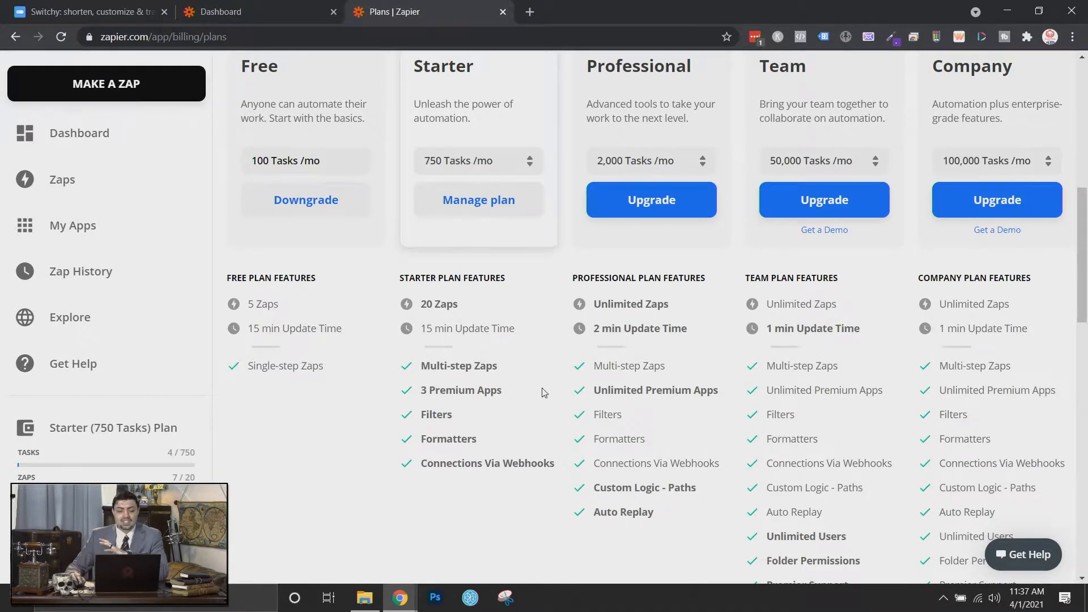
{"action": "scroll", "coordinate": [544, 392], "scroll_direction": "up", "scroll_amount": 1}
{"action": "scroll", "coordinate": [544, 392], "scroll_direction": "up", "scroll_amount": 5}
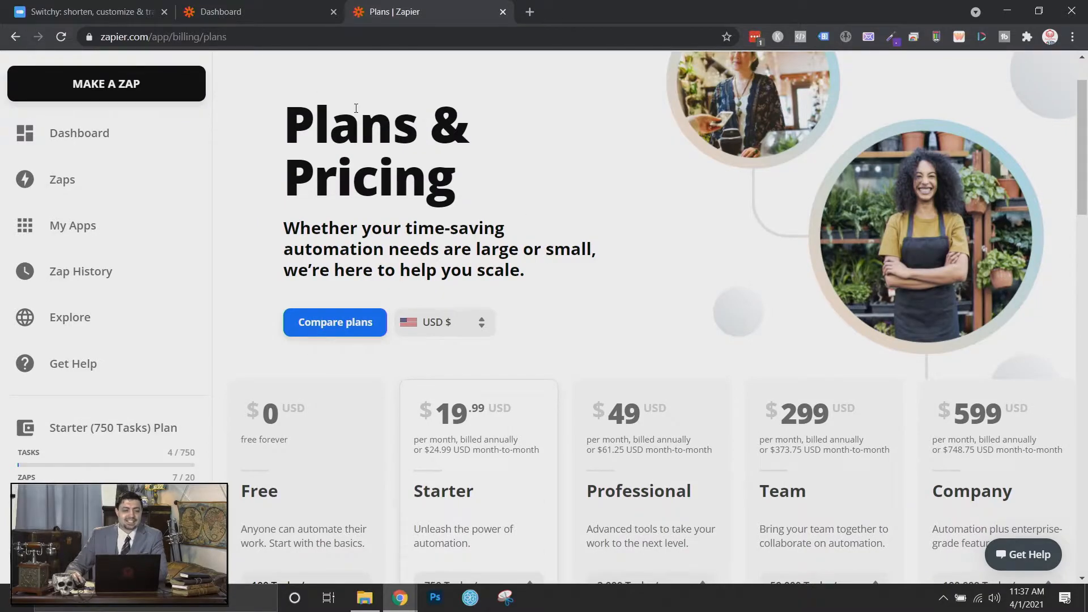
Step: Close the pricing page and look through the recommended workflows on the dashboard
{"action": "left_click", "coordinate": [284, 11]}
{"action": "left_click", "coordinate": [503, 11]}
{"action": "scroll", "coordinate": [320, 176], "scroll_direction": "down", "scroll_amount": 4}
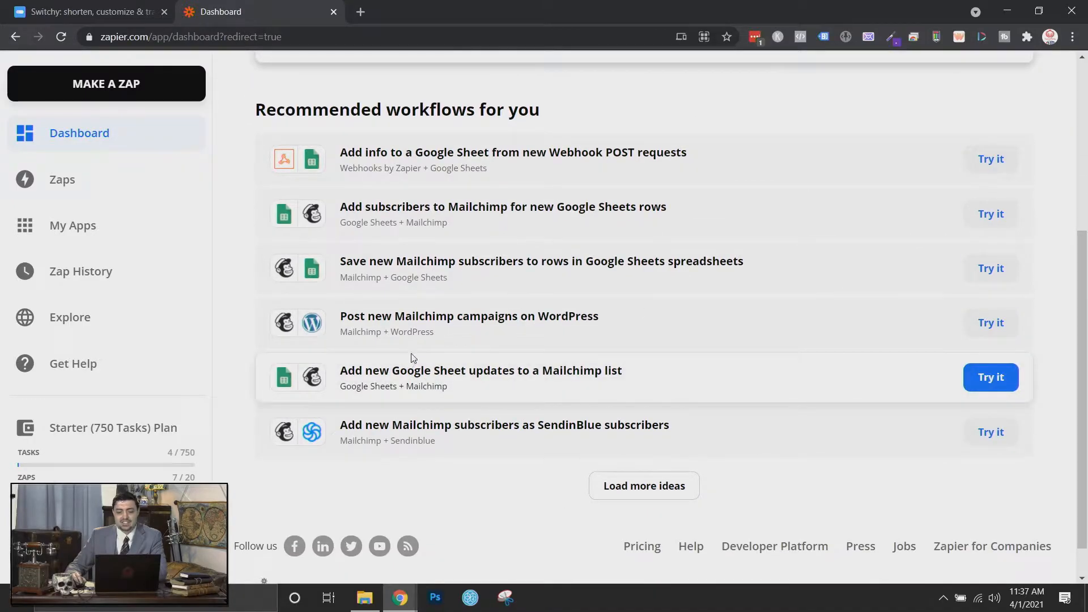
{"action": "scroll", "coordinate": [449, 335], "scroll_direction": "up", "scroll_amount": 3}
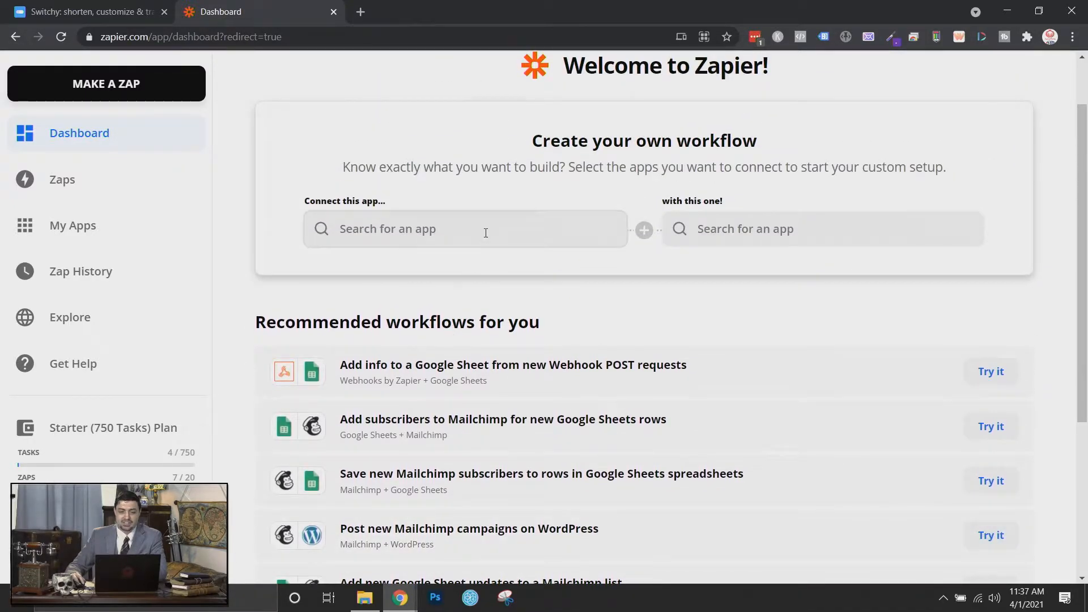
{"action": "scroll", "coordinate": [485, 232], "scroll_direction": "up", "scroll_amount": 1}
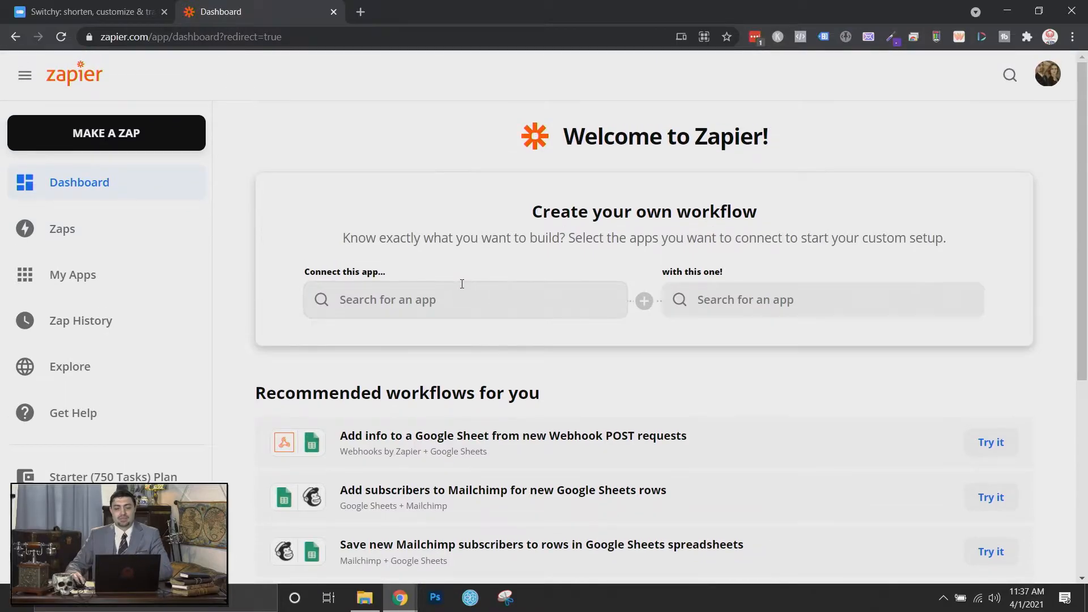
Step: Choose Teachable as the first app and Moosend as the app to connect it with in the custom workflow
{"action": "left_click", "coordinate": [455, 305]}
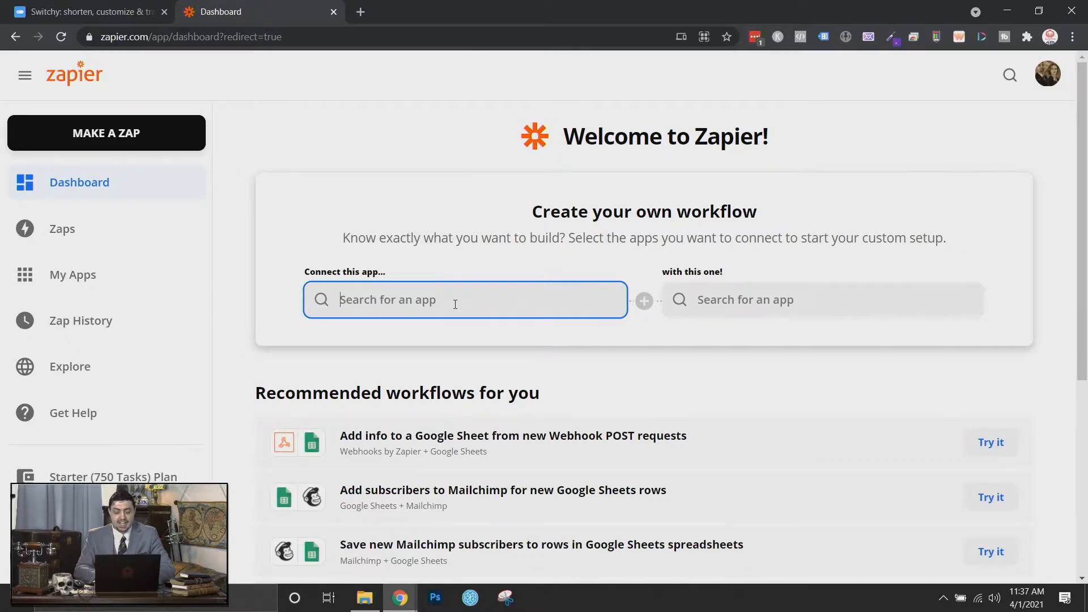
{"action": "type", "text": "teach"}
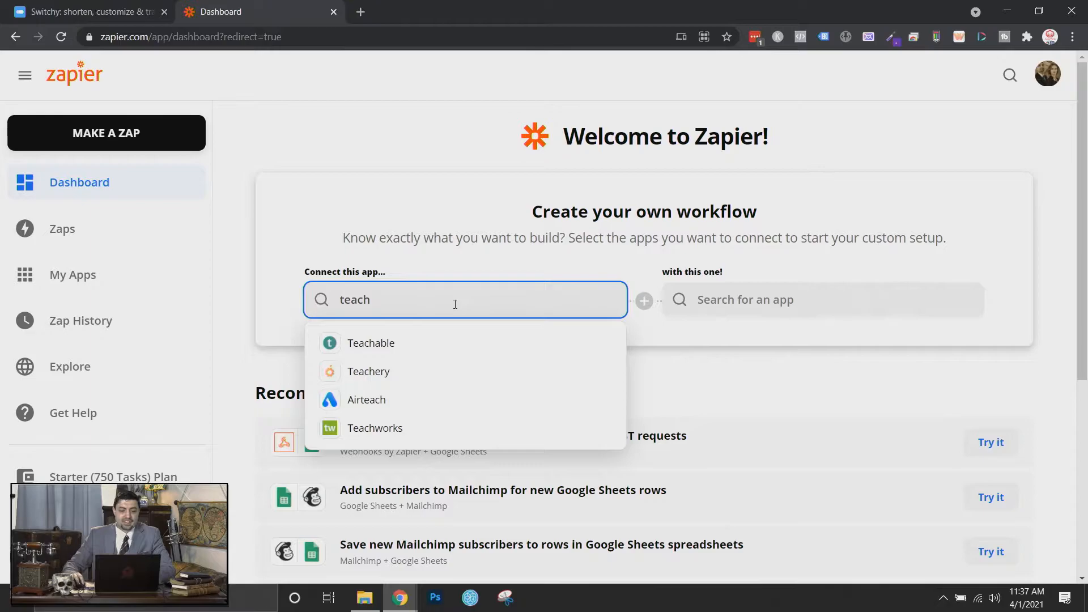
{"action": "left_click", "coordinate": [440, 342]}
{"action": "type", "text": "moo"}
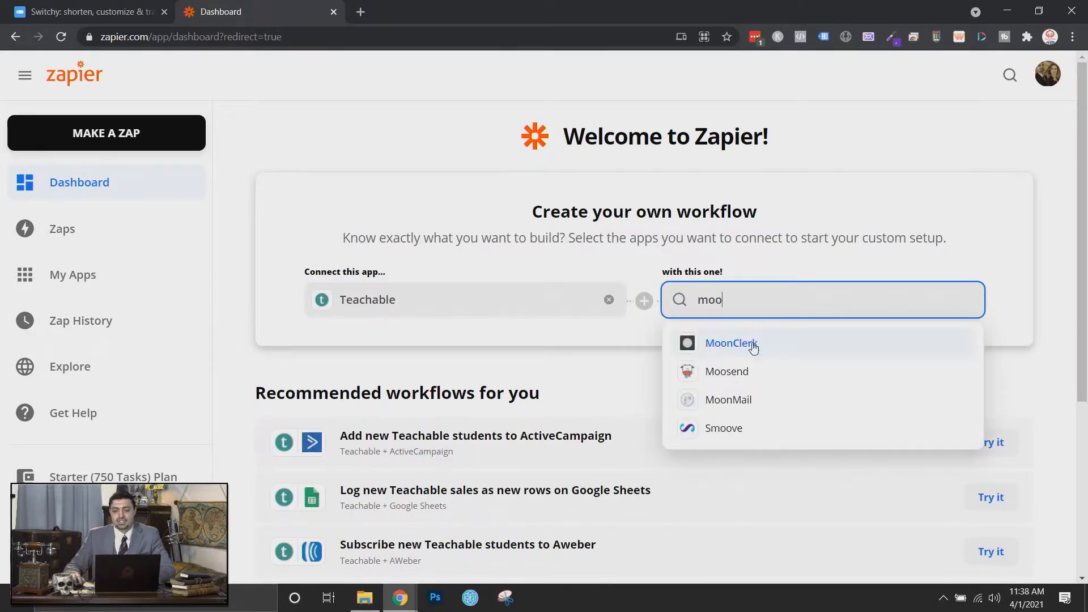
{"action": "left_click", "coordinate": [771, 371]}
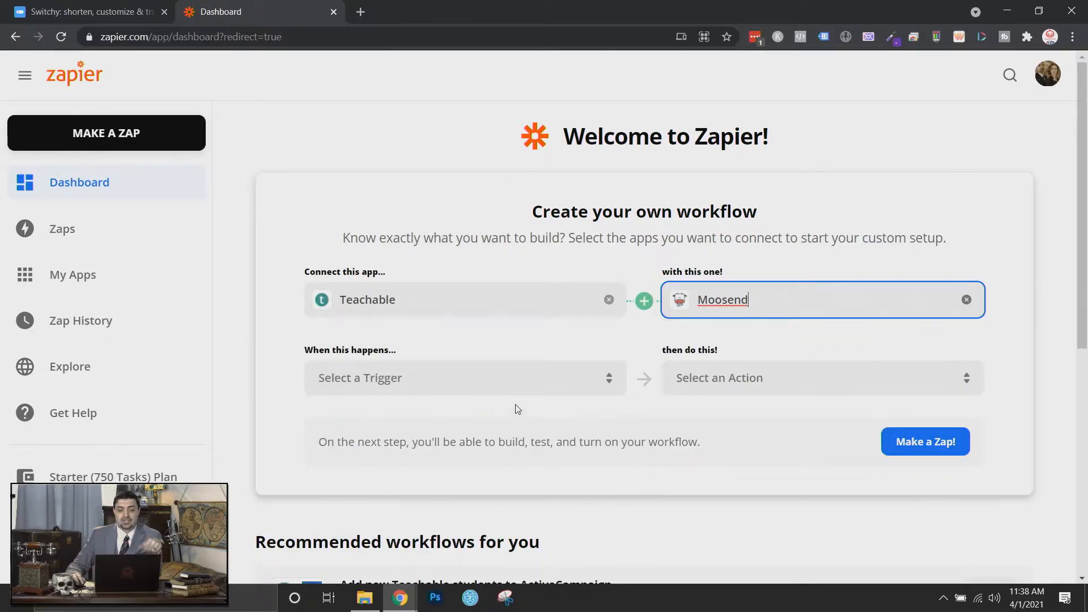
Step: Set the workflow's trigger to Teachable's New User event and view the available Moosend actions without choosing one
{"action": "left_click", "coordinate": [522, 377]}
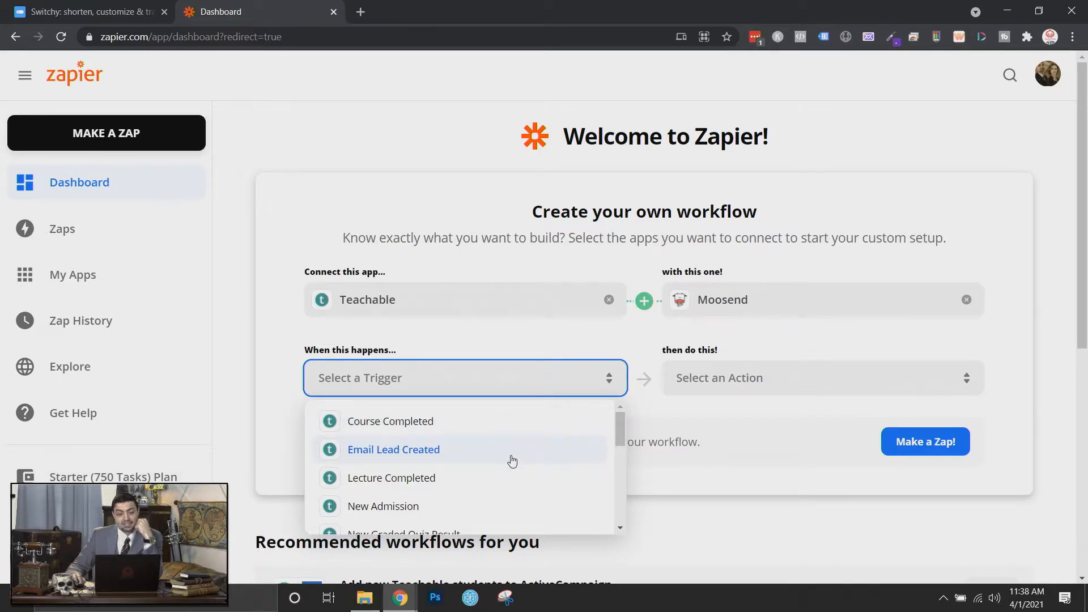
{"action": "scroll", "coordinate": [512, 460], "scroll_direction": "down", "scroll_amount": 2}
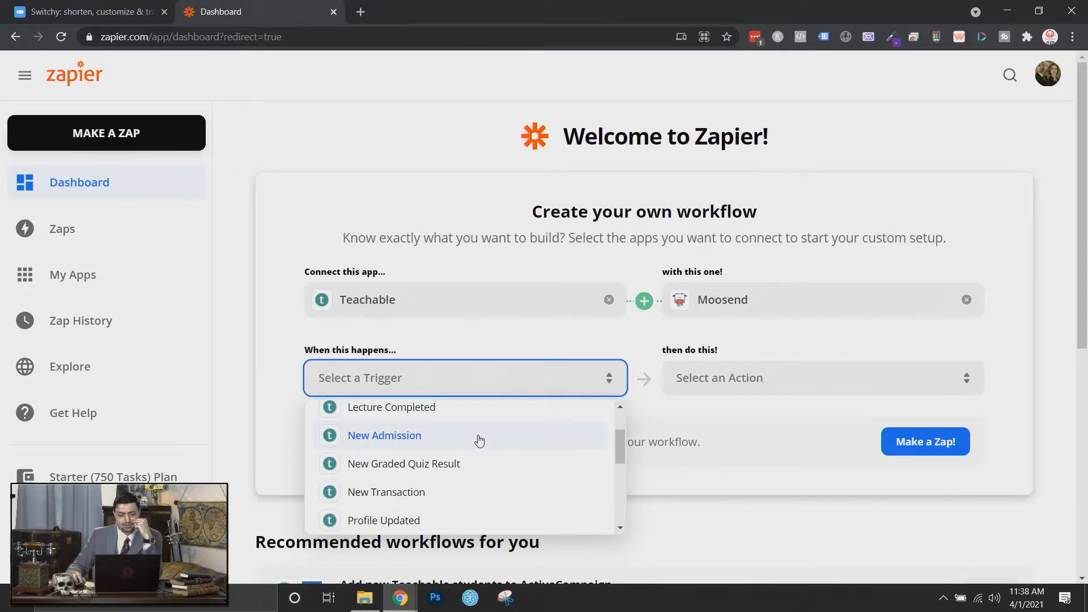
{"action": "scroll", "coordinate": [501, 459], "scroll_direction": "down", "scroll_amount": 3}
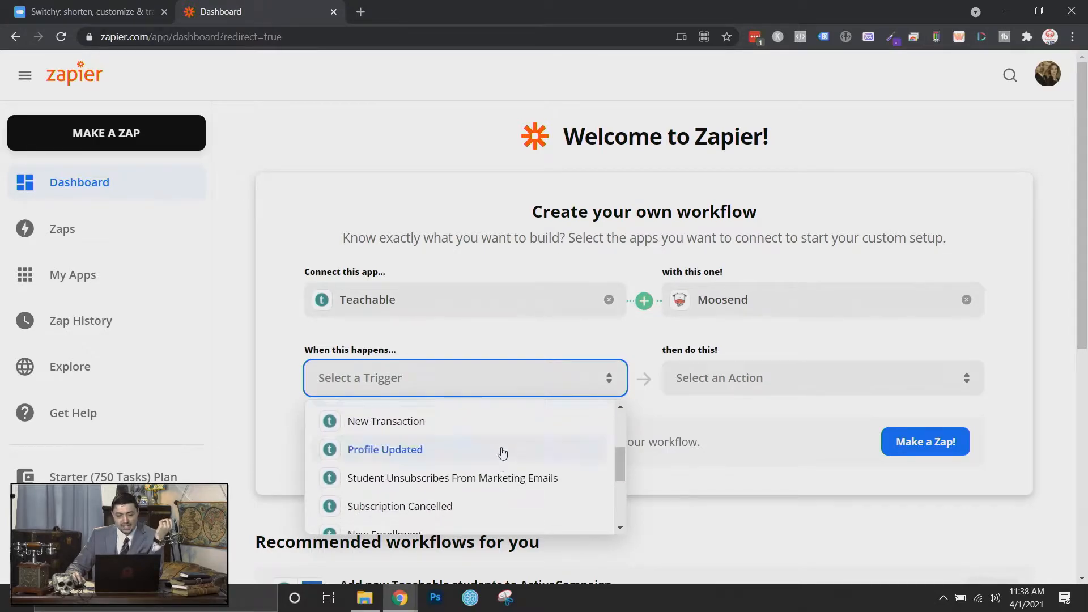
{"action": "scroll", "coordinate": [508, 457], "scroll_direction": "down", "scroll_amount": 2}
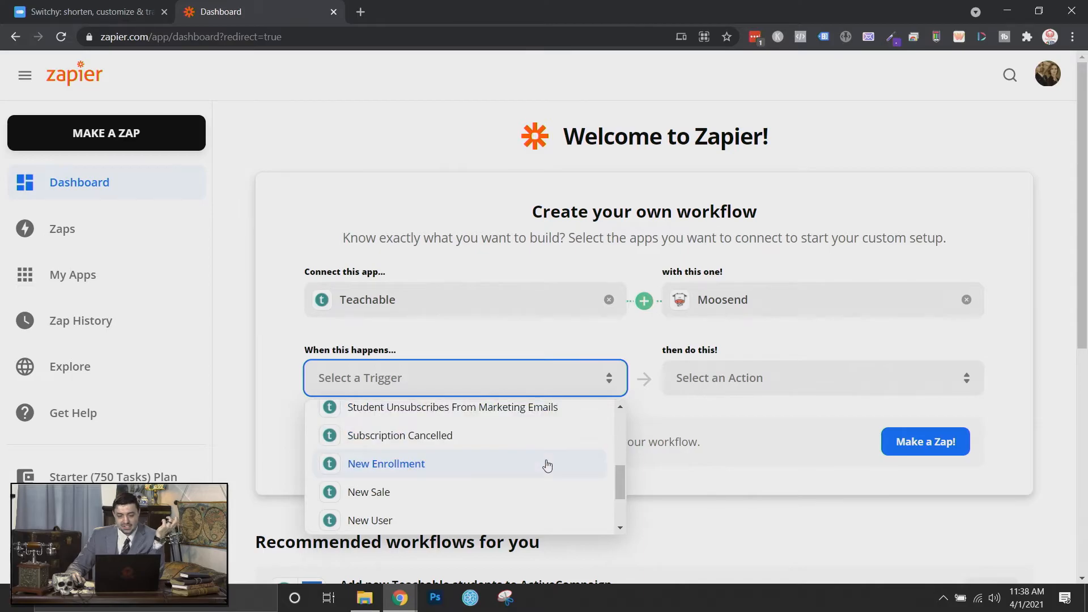
{"action": "scroll", "coordinate": [544, 451], "scroll_direction": "down", "scroll_amount": 3}
{"action": "scroll", "coordinate": [534, 447], "scroll_direction": "up", "scroll_amount": 2}
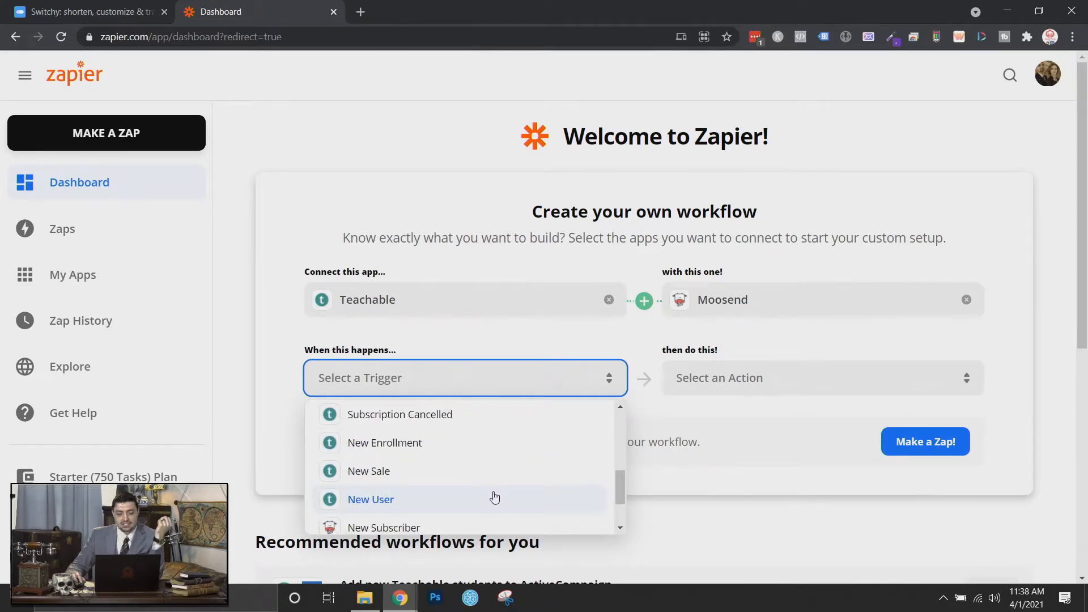
{"action": "left_click", "coordinate": [489, 500]}
{"action": "left_click", "coordinate": [873, 386]}
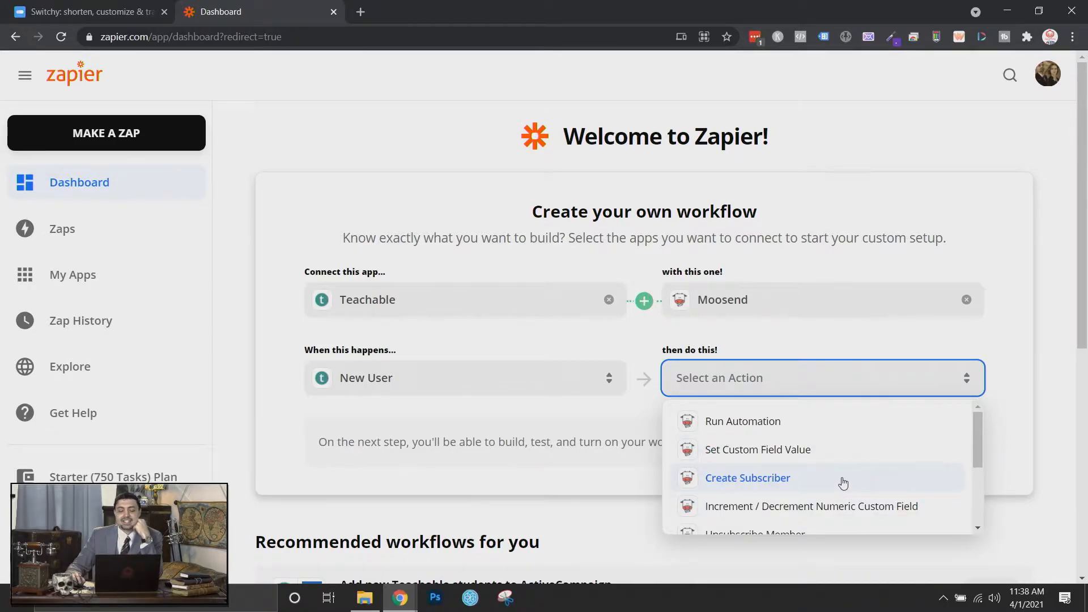
{"action": "left_click", "coordinate": [627, 418]}
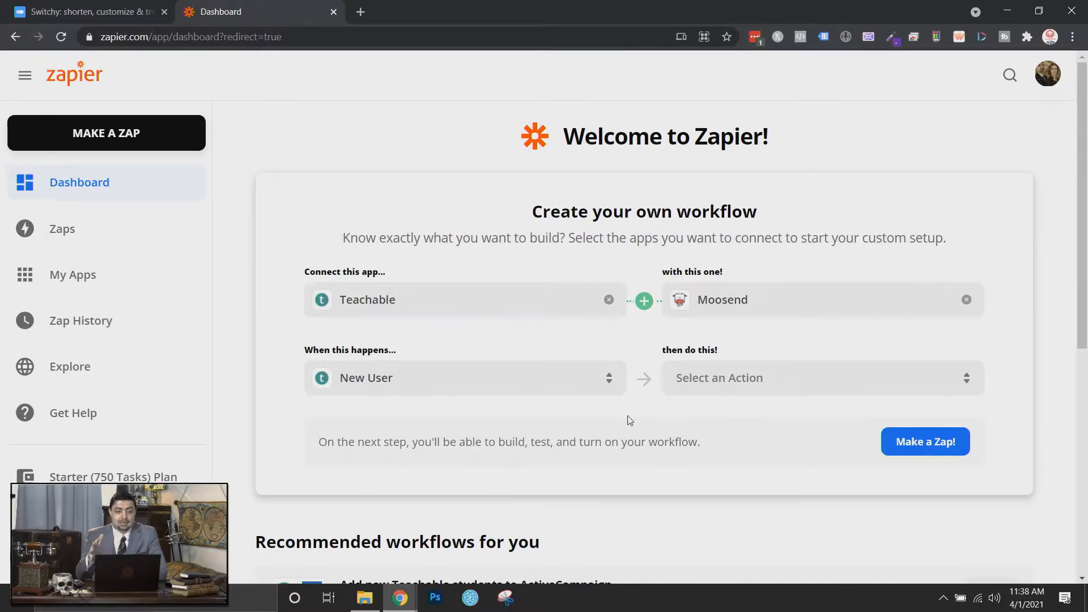
Step: Open the Community Welcome Zap from the list of existing Zaps and expand its Create Post in Tribe action
{"action": "left_click", "coordinate": [108, 233]}
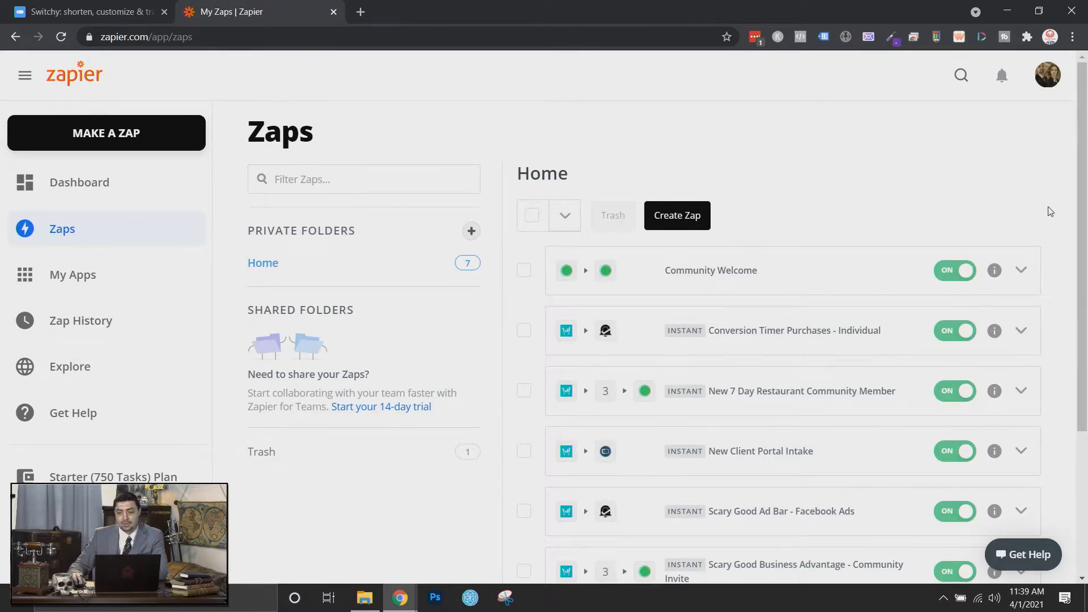
{"action": "scroll", "coordinate": [1049, 210], "scroll_direction": "down", "scroll_amount": 2}
{"action": "scroll", "coordinate": [1049, 210], "scroll_direction": "down", "scroll_amount": 1}
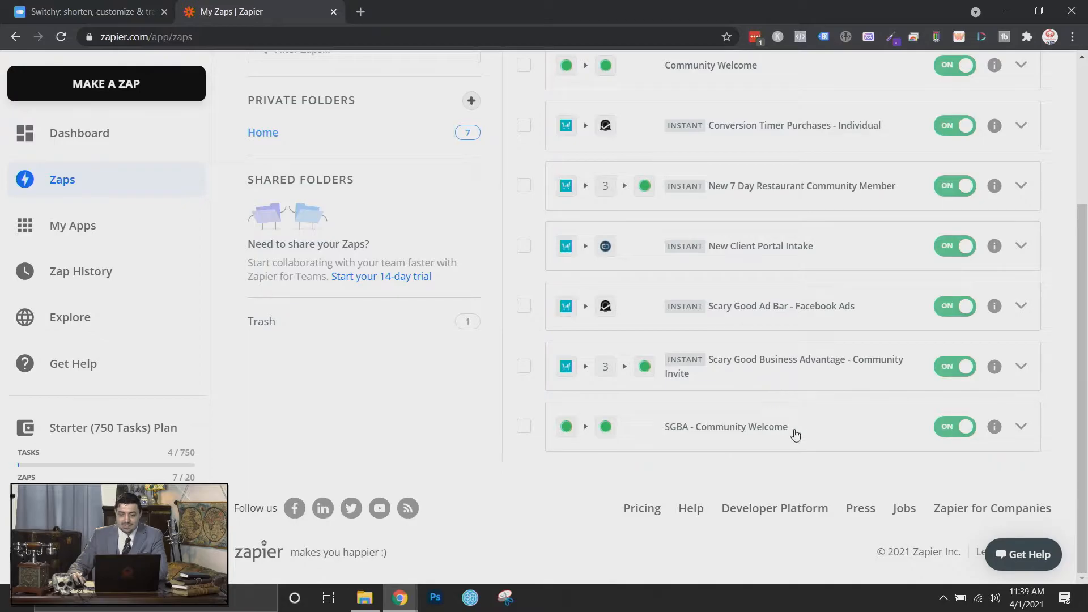
{"action": "scroll", "coordinate": [793, 433], "scroll_direction": "up", "scroll_amount": 4}
{"action": "left_click", "coordinate": [820, 283]}
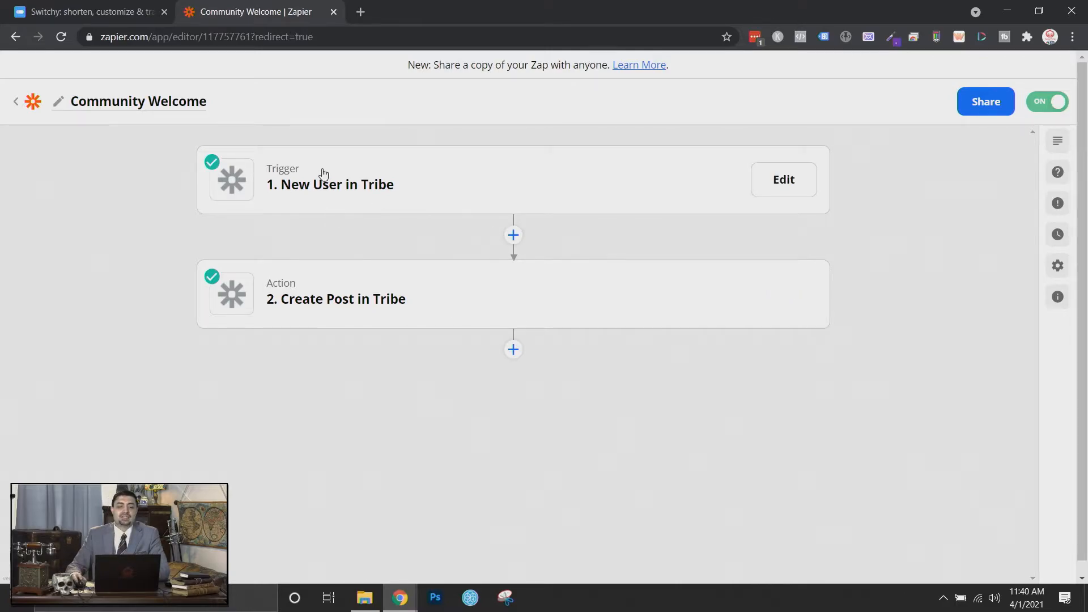
{"action": "left_click", "coordinate": [471, 311]}
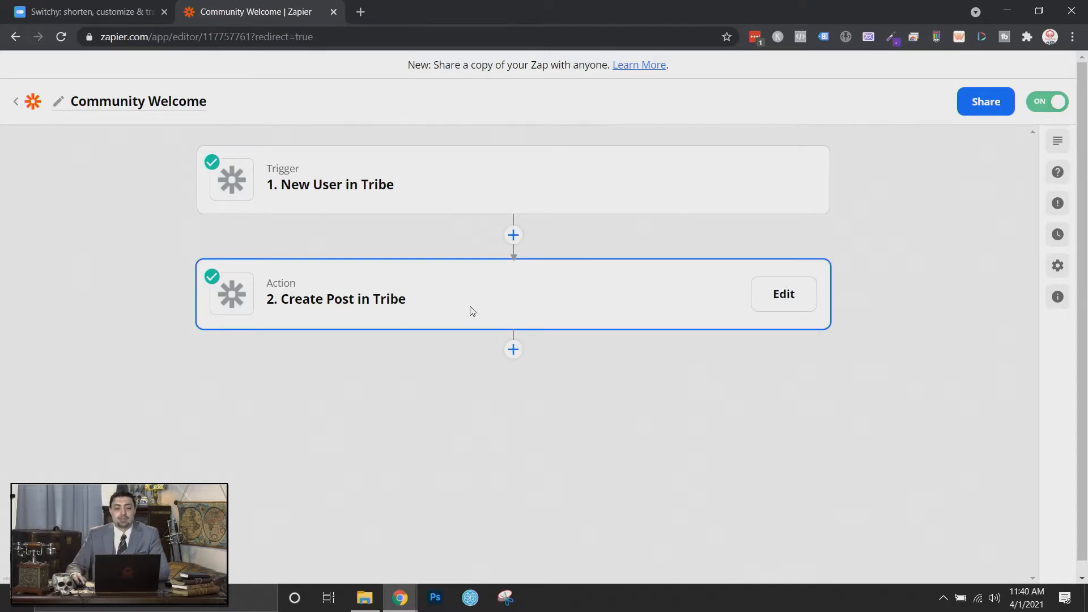
{"action": "left_click", "coordinate": [471, 311]}
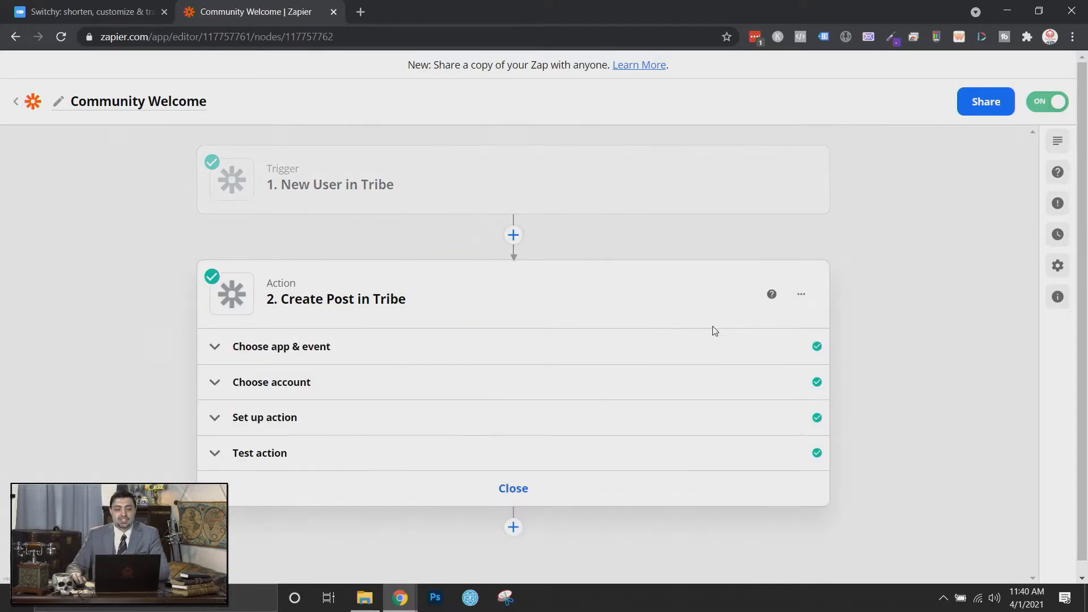
Step: Examine the welcome message and other settings in the Create Post action's setup section, then collapse it
{"action": "left_click", "coordinate": [345, 426]}
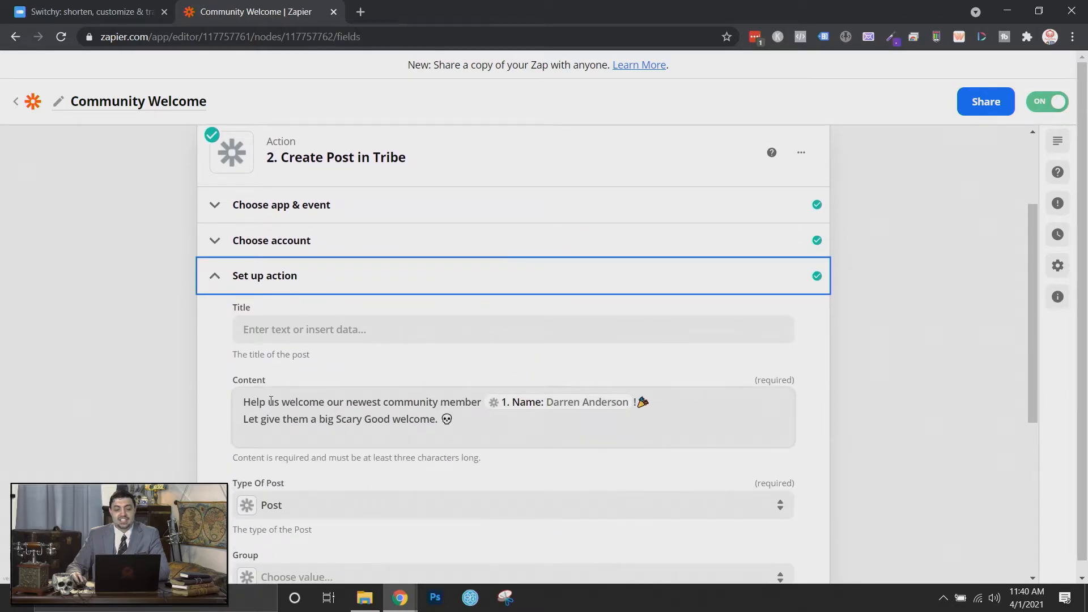
{"action": "scroll", "coordinate": [501, 413], "scroll_direction": "down", "scroll_amount": 1}
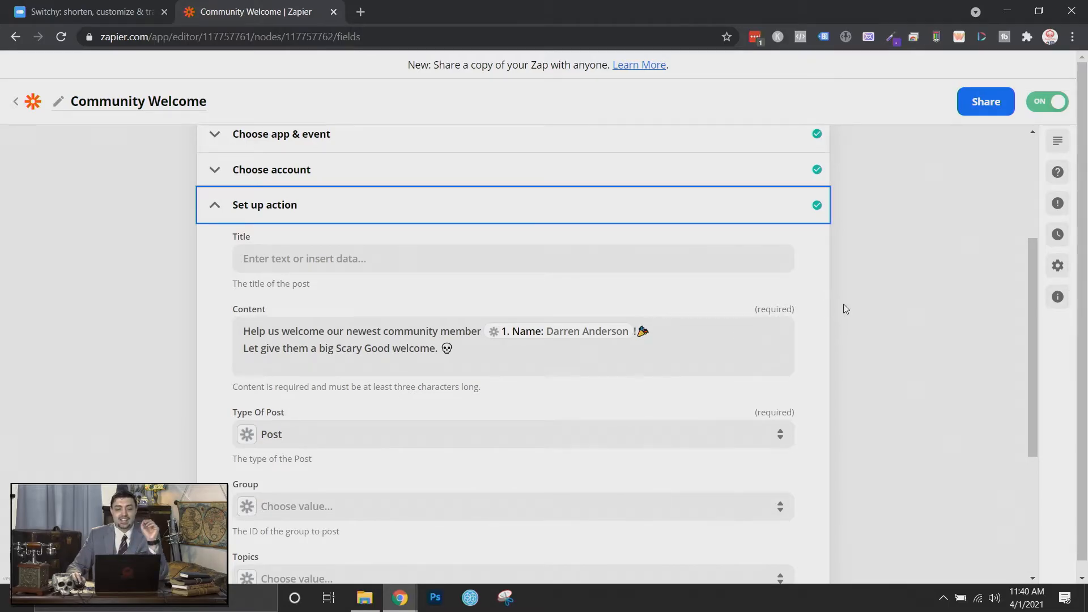
{"action": "scroll", "coordinate": [847, 309], "scroll_direction": "down", "scroll_amount": 1}
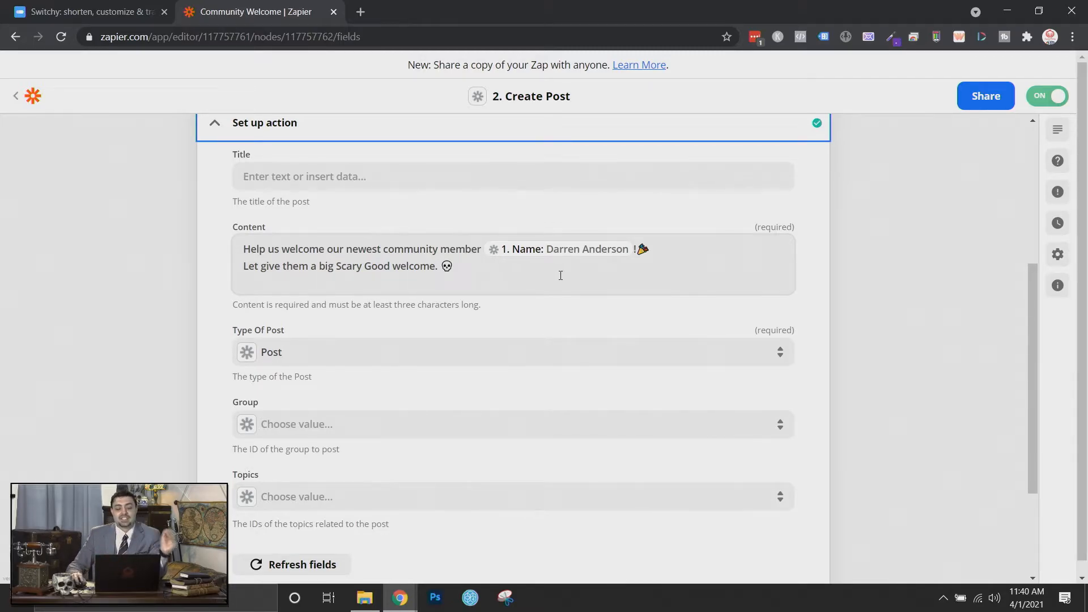
{"action": "scroll", "coordinate": [826, 276], "scroll_direction": "up", "scroll_amount": 5}
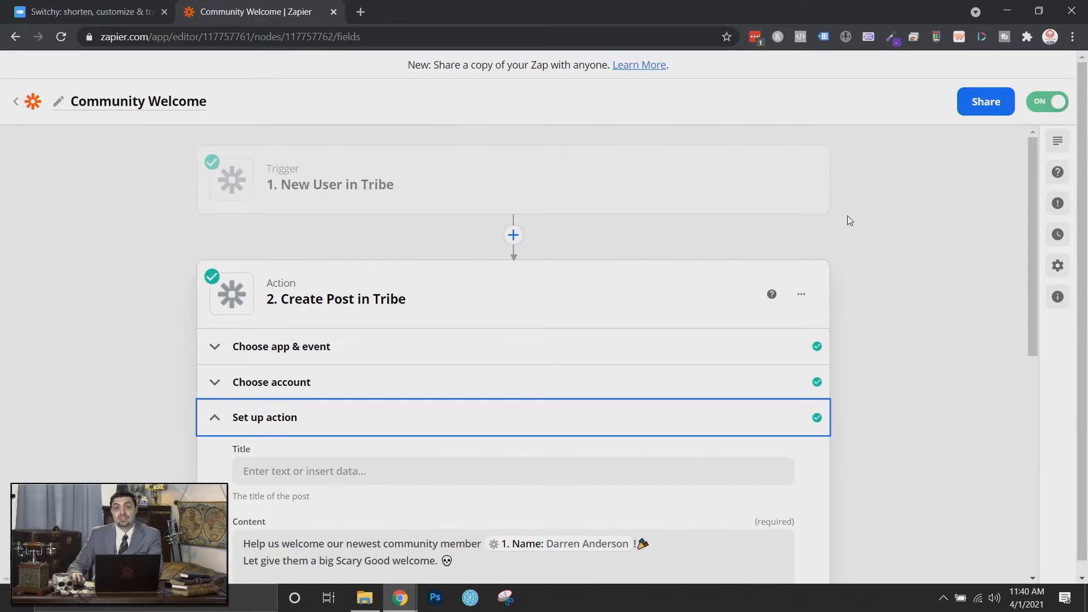
{"action": "mouse_move", "coordinate": [815, 213]}
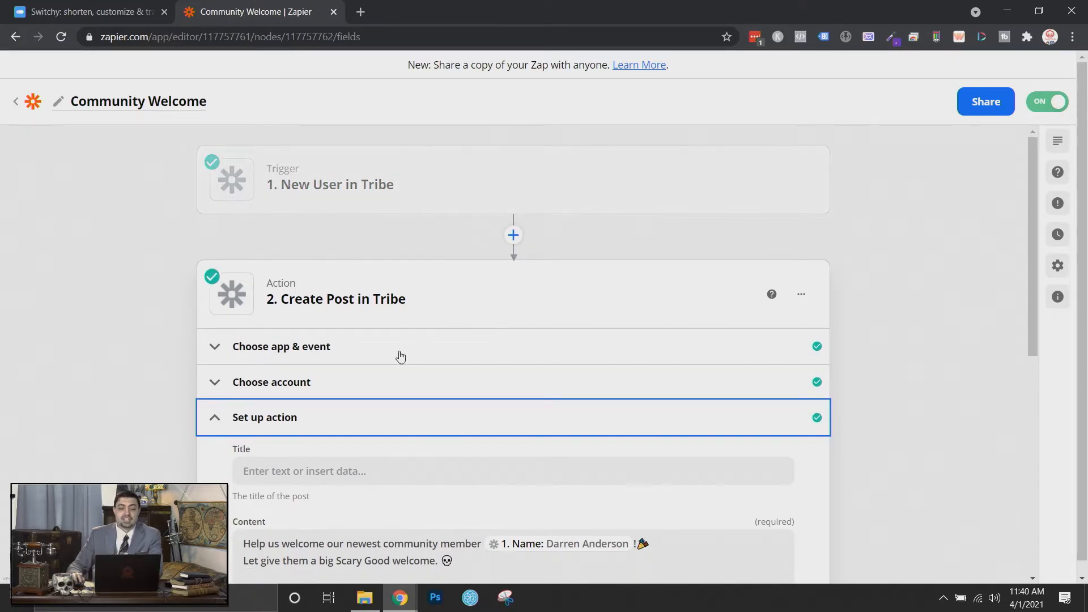
{"action": "left_click", "coordinate": [343, 414]}
Step: Return to the overview of Zaps and look through all Zaps in the Home folder
{"action": "left_click", "coordinate": [32, 101]}
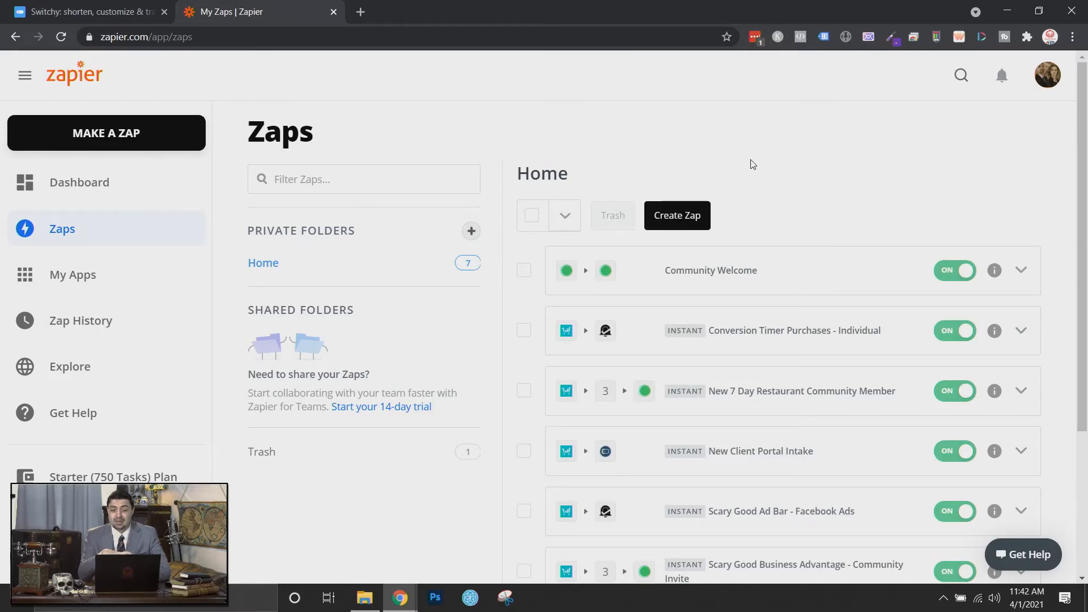
{"action": "scroll", "coordinate": [753, 164], "scroll_direction": "down", "scroll_amount": 4}
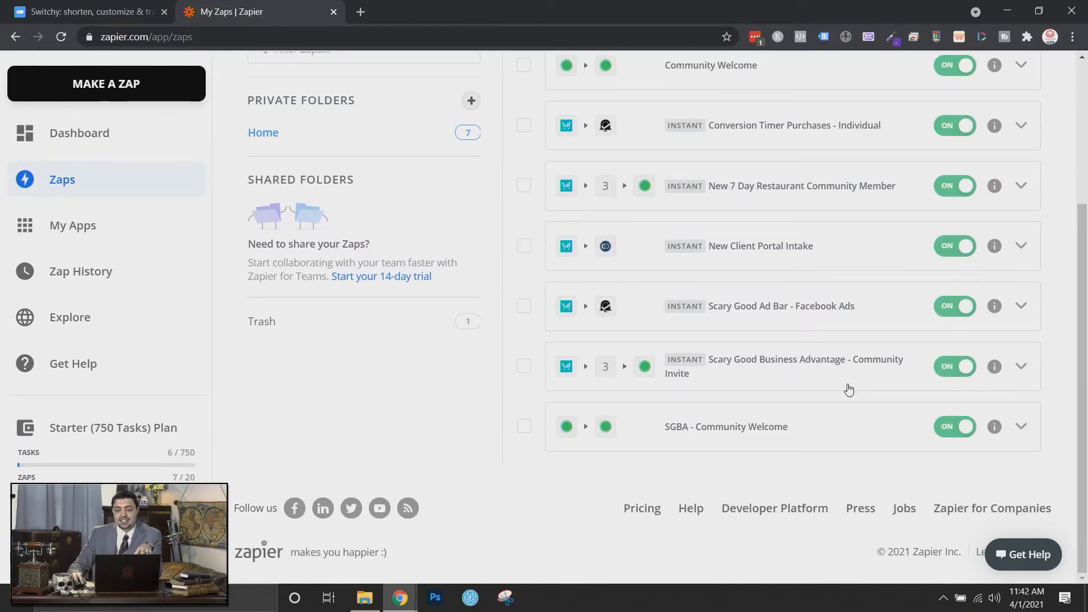
{"action": "scroll", "coordinate": [816, 346], "scroll_direction": "up", "scroll_amount": 3}
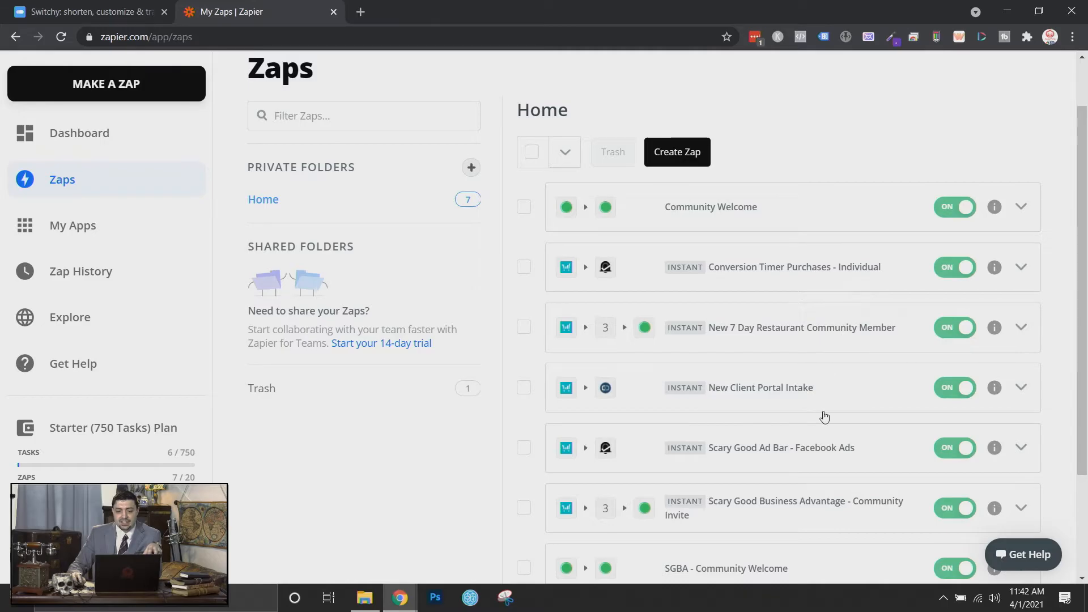
{"action": "scroll", "coordinate": [735, 308], "scroll_direction": "down", "scroll_amount": 4}
{"action": "scroll", "coordinate": [736, 306], "scroll_direction": "up", "scroll_amount": 5}
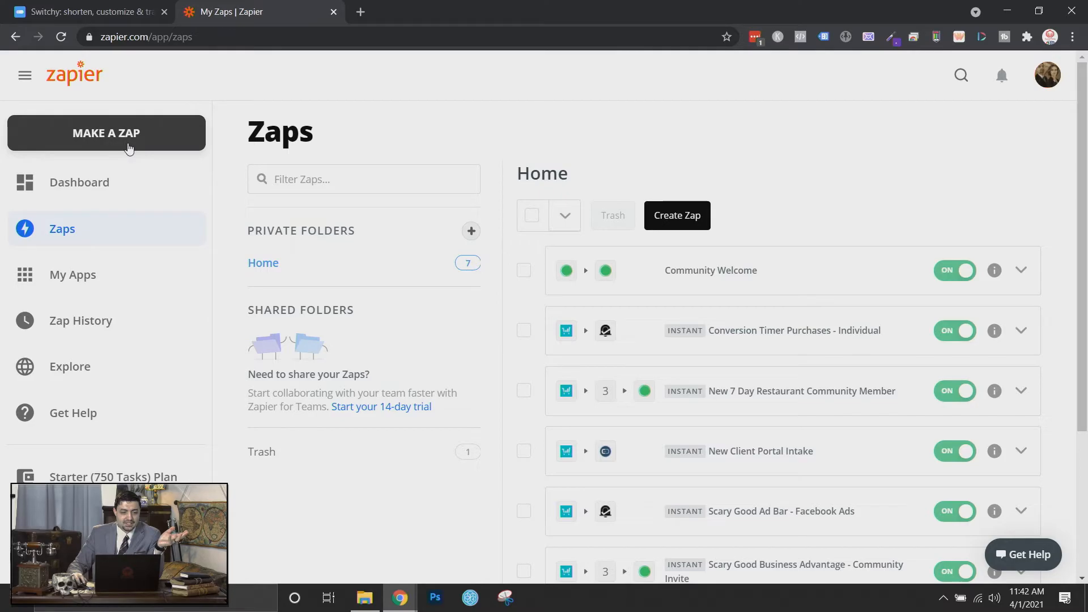
Step: Start a new Zap and set its trigger to ThriveCart's Product Purchase event
{"action": "left_click", "coordinate": [125, 143]}
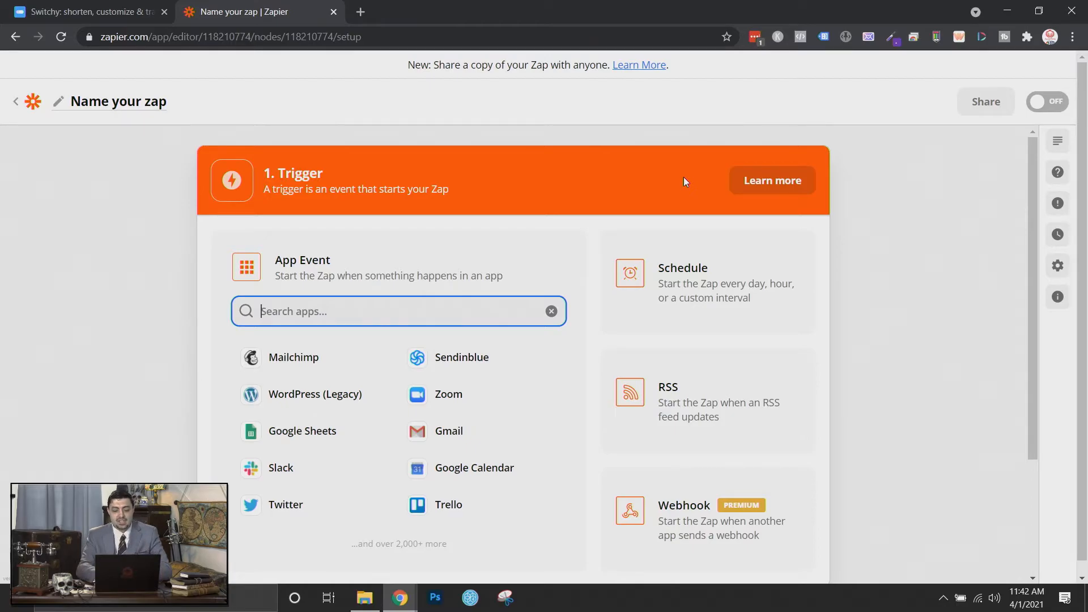
{"action": "type", "text": "th"}
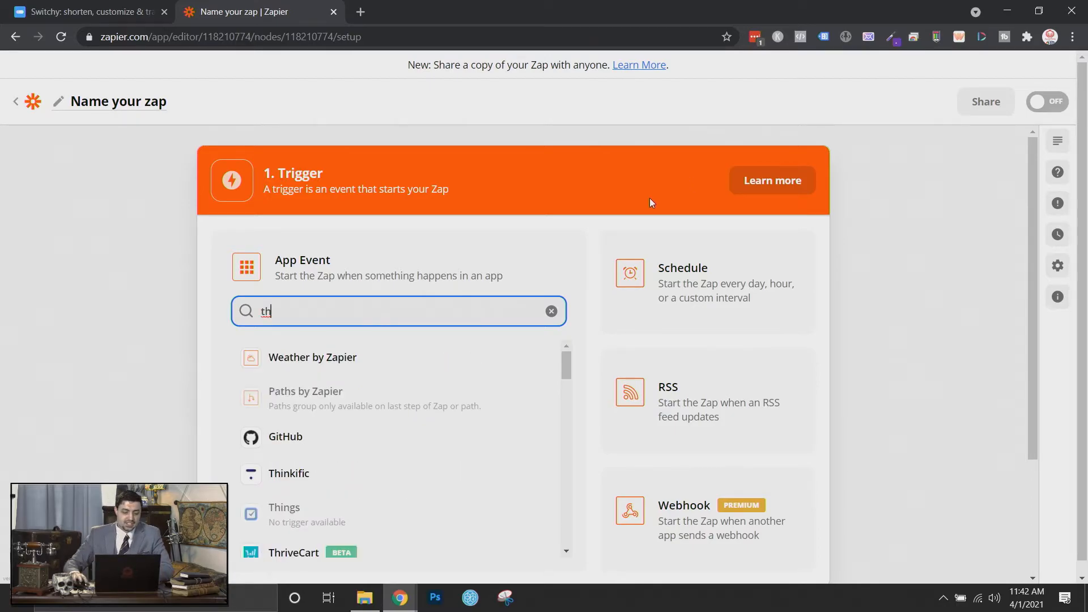
{"action": "left_click", "coordinate": [301, 556]}
{"action": "left_click", "coordinate": [435, 360]}
{"action": "left_click", "coordinate": [441, 415]}
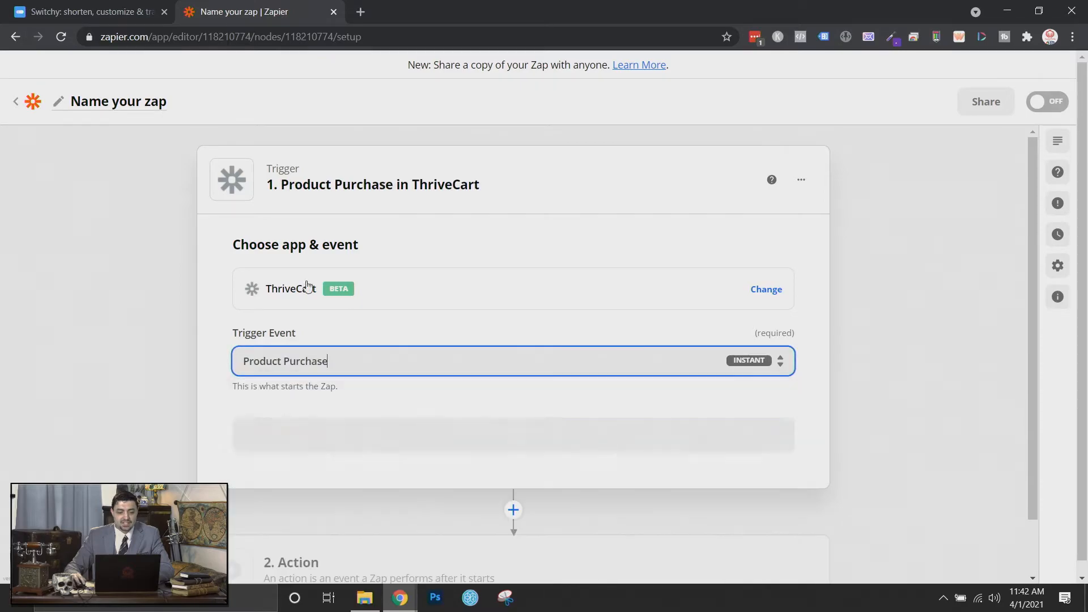
{"action": "left_click", "coordinate": [501, 380]}
Step: Choose the connected ThriveCart account for the trigger and proceed to the trigger setup
{"action": "left_click", "coordinate": [445, 316]}
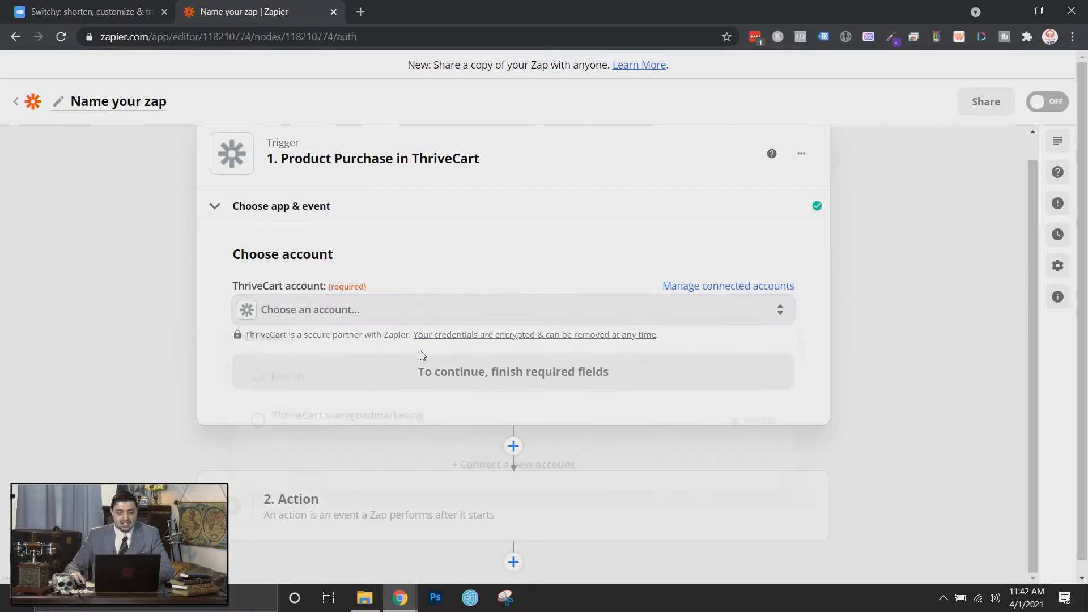
{"action": "left_click", "coordinate": [346, 425]}
{"action": "left_click", "coordinate": [418, 373]}
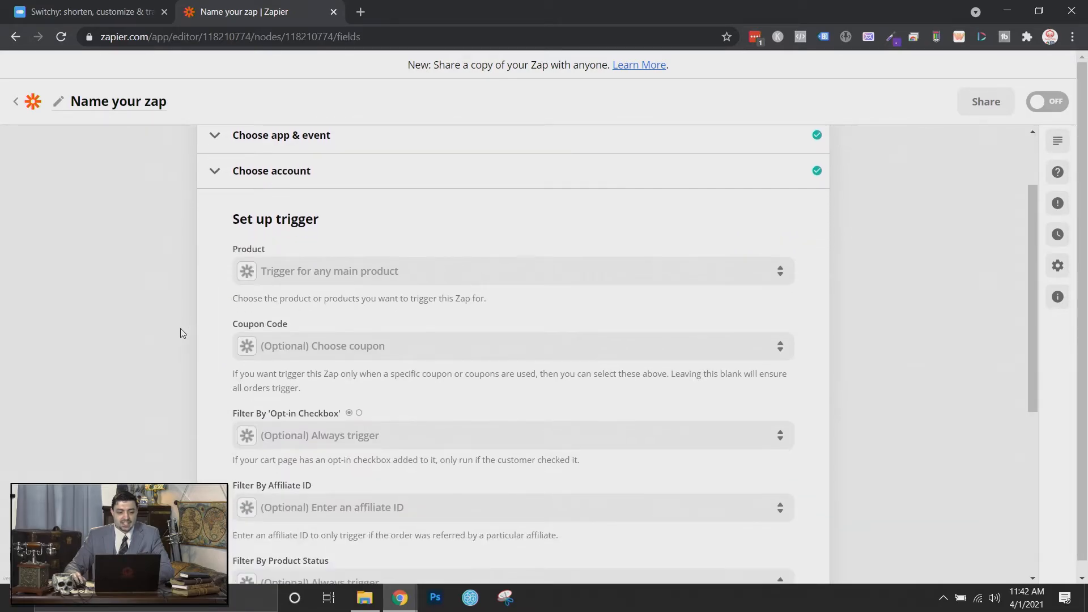
Step: Set the trigger's product to Scary Good Business Advantage, leaving pricing option, coupon and filters blank, and finish the trigger setup
{"action": "left_click", "coordinate": [437, 182]}
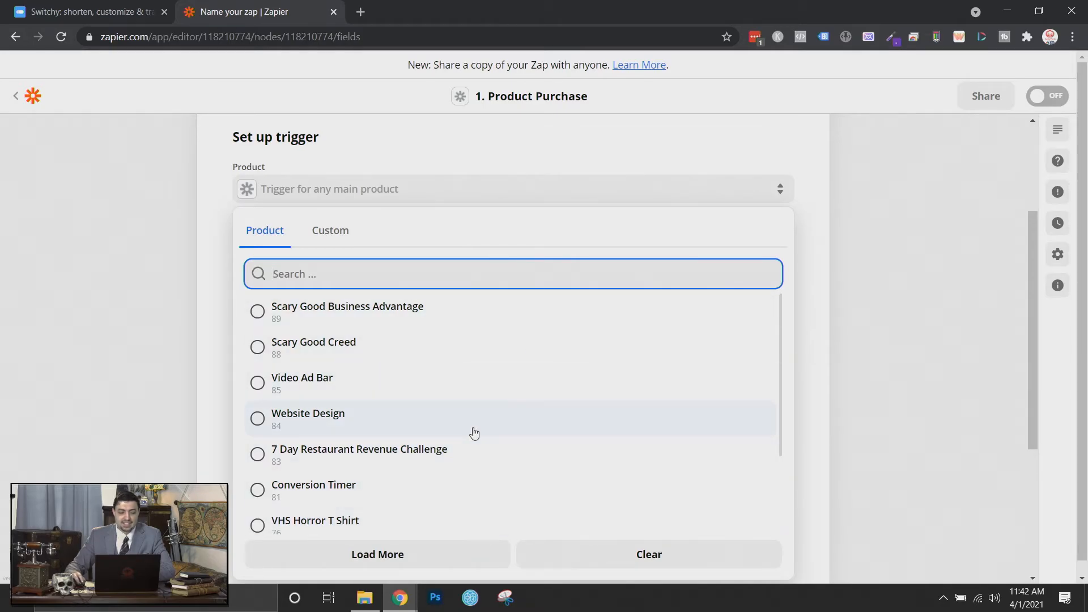
{"action": "left_click", "coordinate": [512, 321]}
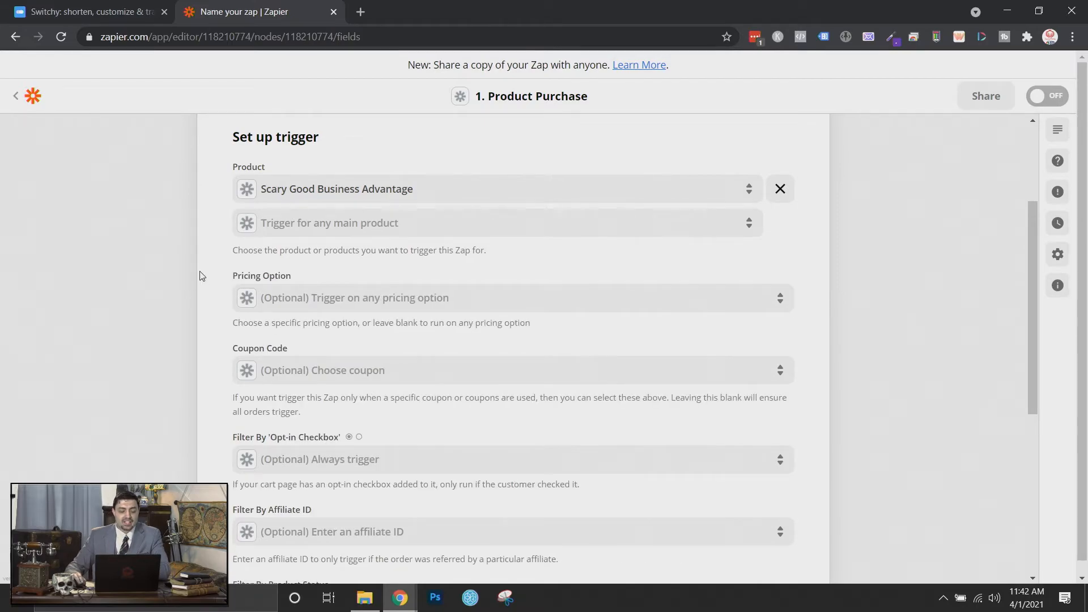
{"action": "scroll", "coordinate": [175, 274], "scroll_direction": "down", "scroll_amount": 1}
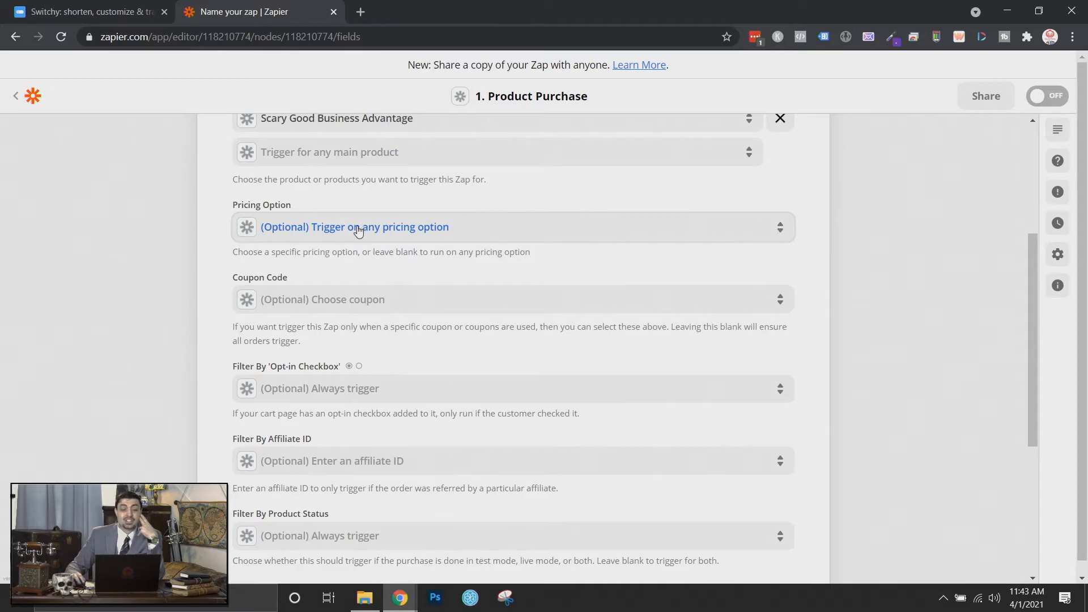
{"action": "scroll", "coordinate": [358, 232], "scroll_direction": "down", "scroll_amount": 1}
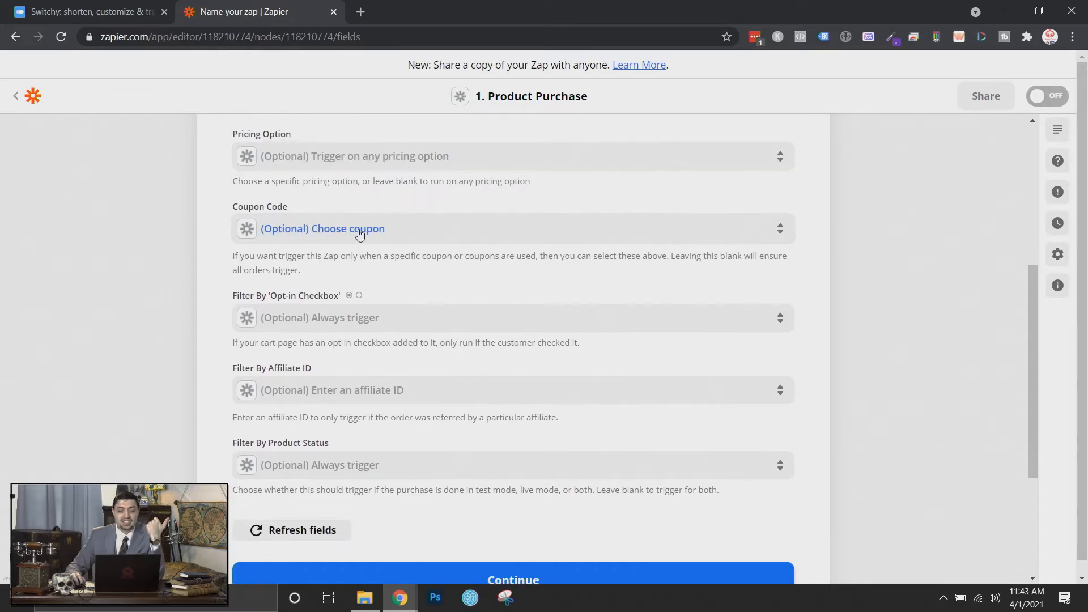
{"action": "scroll", "coordinate": [360, 236], "scroll_direction": "down", "scroll_amount": 1}
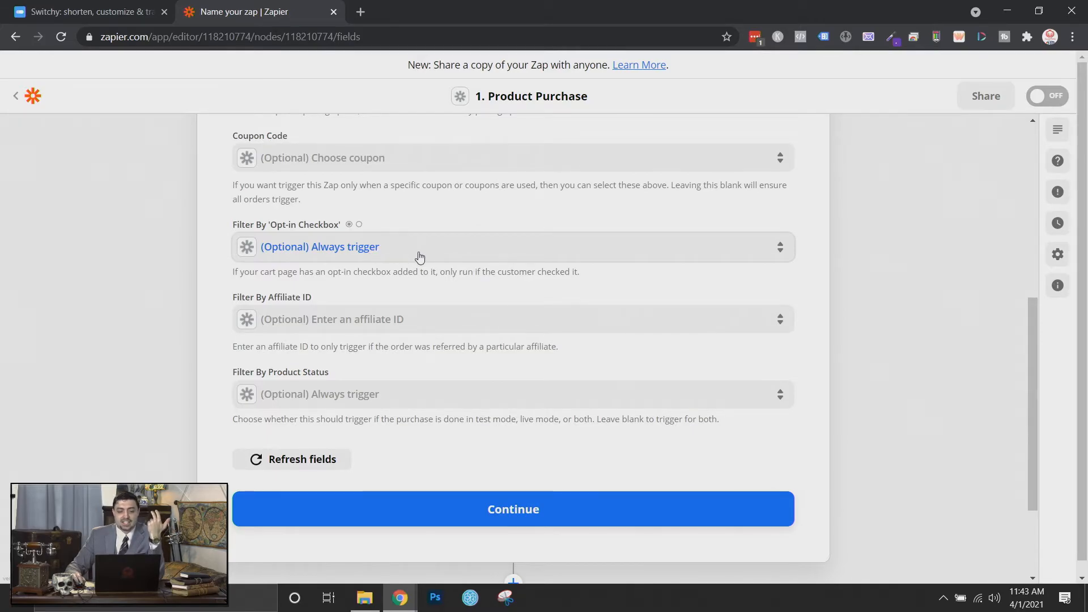
{"action": "scroll", "coordinate": [417, 256], "scroll_direction": "down", "scroll_amount": 1}
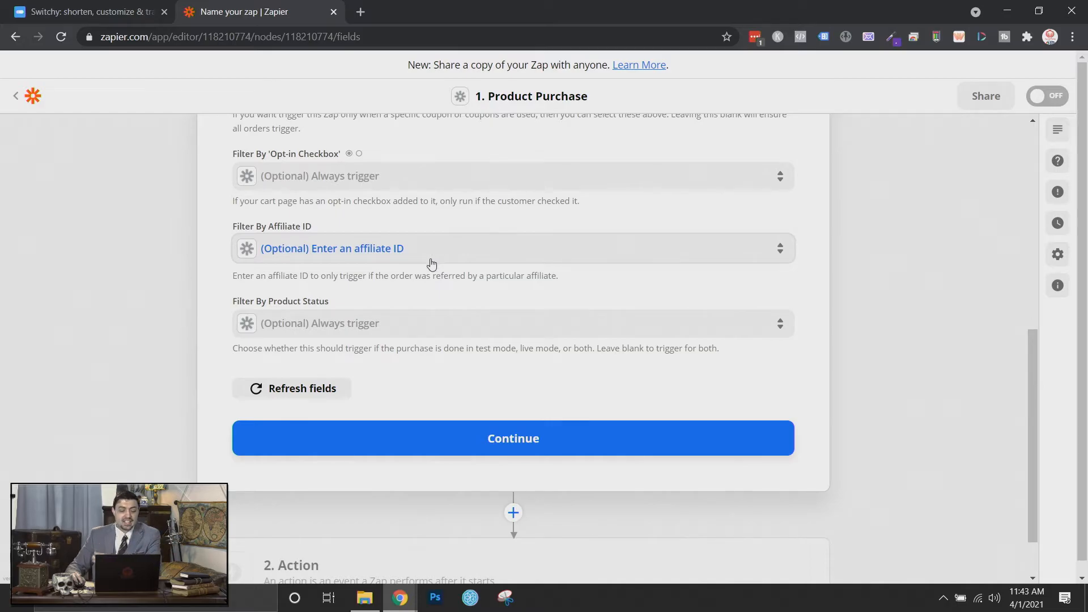
{"action": "scroll", "coordinate": [437, 246], "scroll_direction": "up", "scroll_amount": 3}
{"action": "scroll", "coordinate": [396, 227], "scroll_direction": "up", "scroll_amount": 2}
{"action": "scroll", "coordinate": [323, 283], "scroll_direction": "down", "scroll_amount": 6}
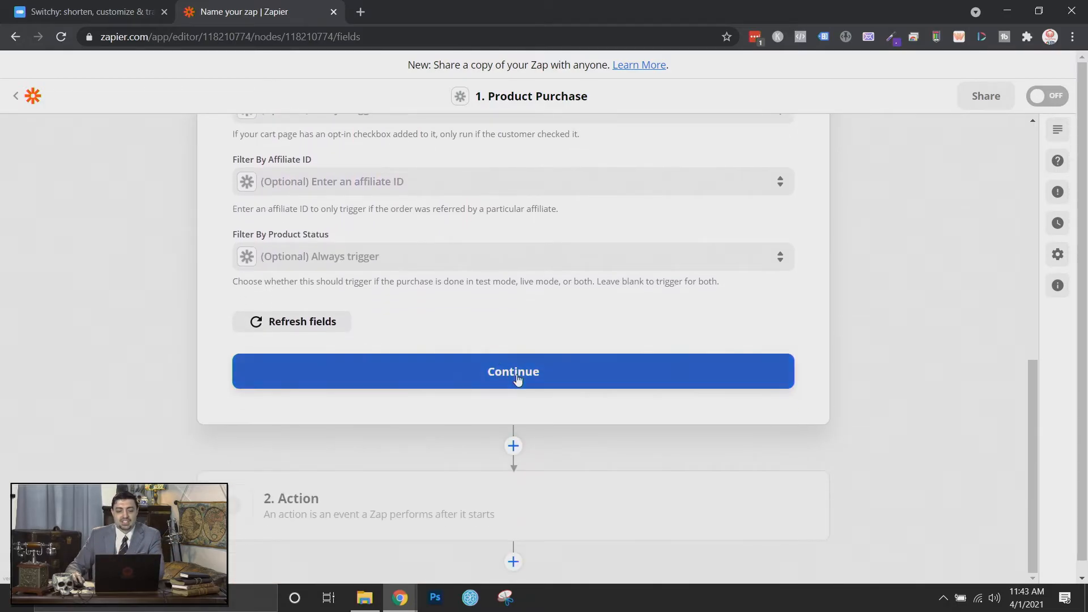
{"action": "left_click", "coordinate": [517, 374]}
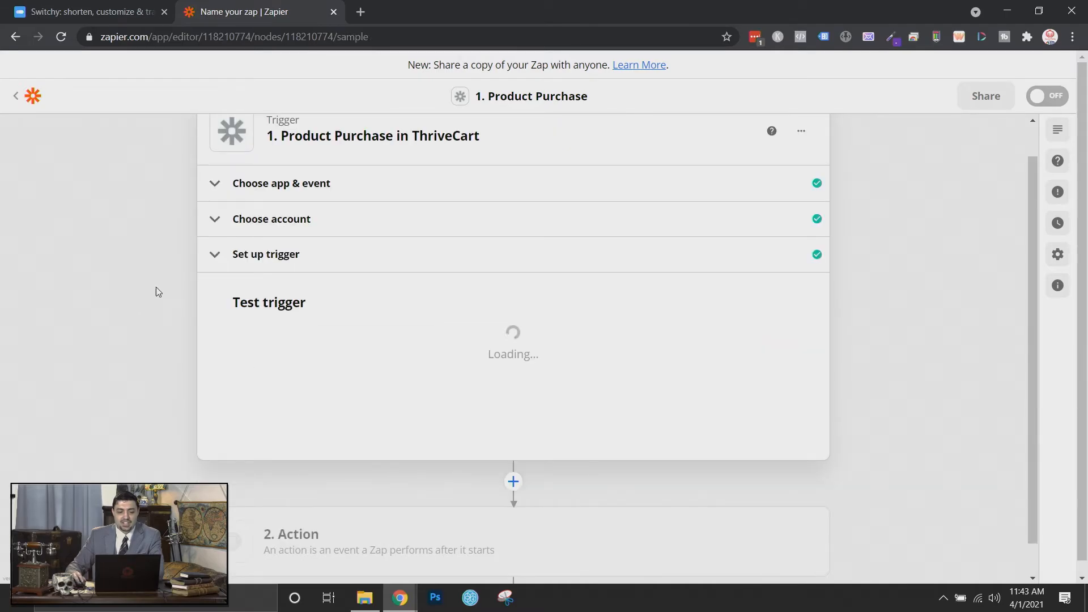
Step: Test the ThriveCart trigger, look through the sample purchase data and continue to the action step
{"action": "scroll", "coordinate": [201, 285], "scroll_direction": "down", "scroll_amount": 3}
{"action": "left_click", "coordinate": [553, 377]}
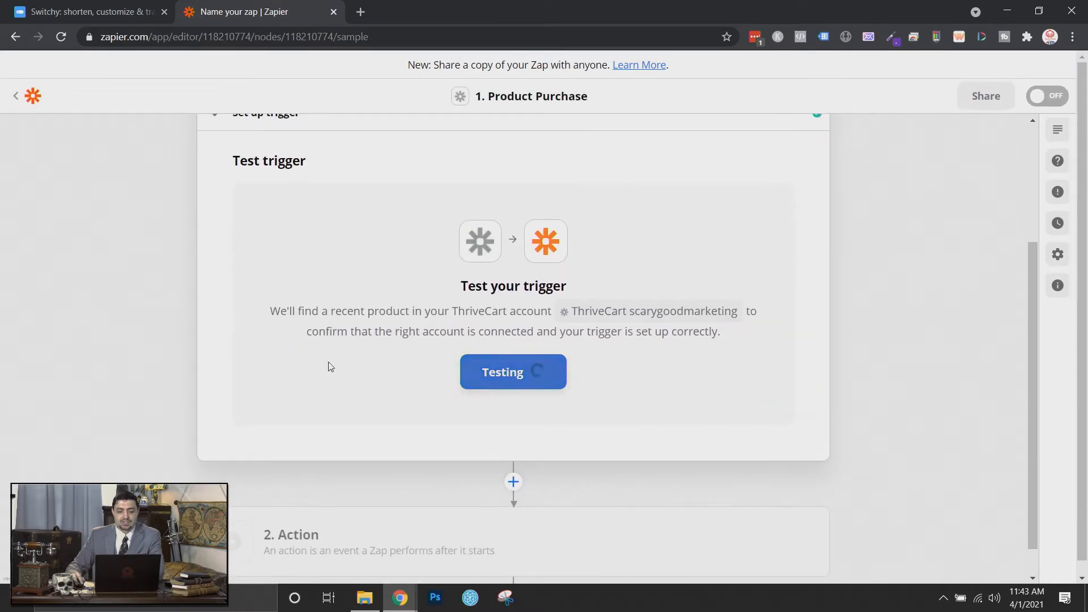
{"action": "scroll", "coordinate": [617, 369], "scroll_direction": "down", "scroll_amount": 3}
{"action": "scroll", "coordinate": [829, 369], "scroll_direction": "down", "scroll_amount": 5}
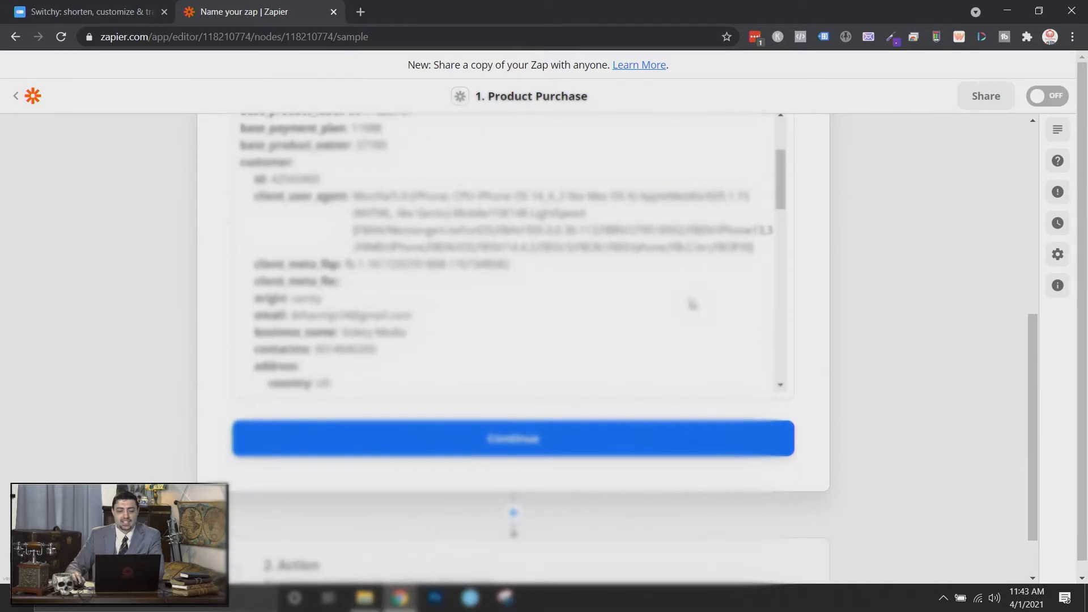
{"action": "scroll", "coordinate": [683, 340], "scroll_direction": "down", "scroll_amount": 10}
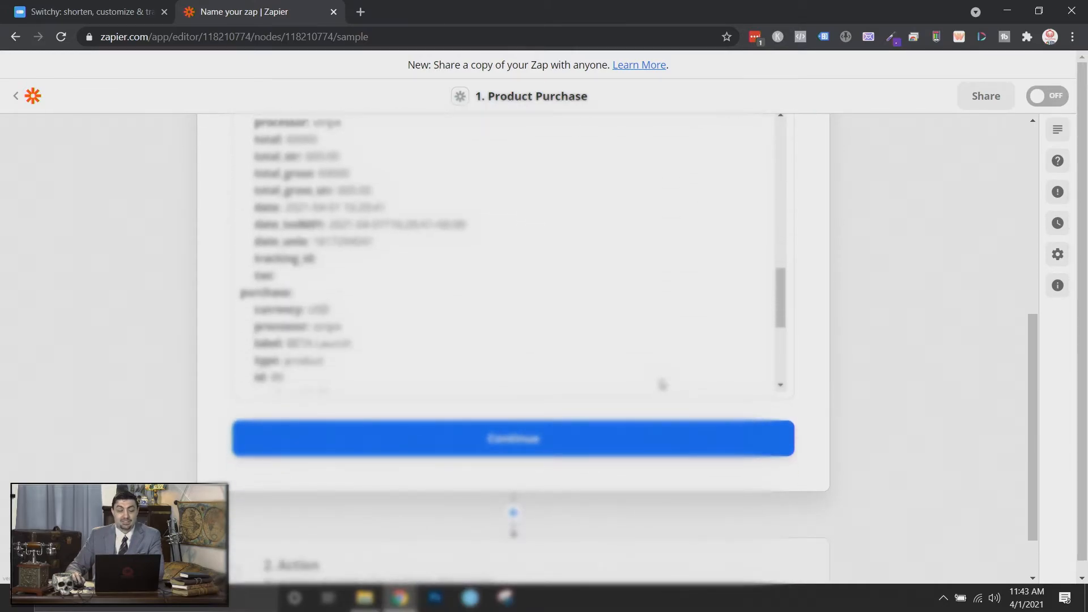
{"action": "scroll", "coordinate": [662, 385], "scroll_direction": "down", "scroll_amount": 5}
{"action": "left_click", "coordinate": [619, 445]}
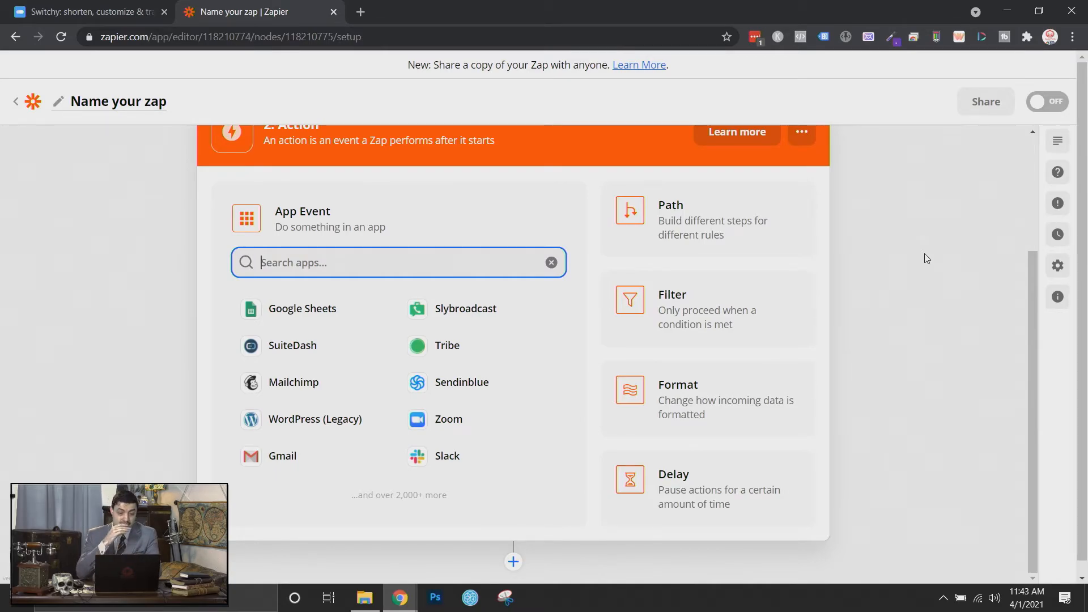
Step: Choose Slybroadcast as the action app with the Start New Campaign Using an Audio File event
{"action": "left_click", "coordinate": [477, 318]}
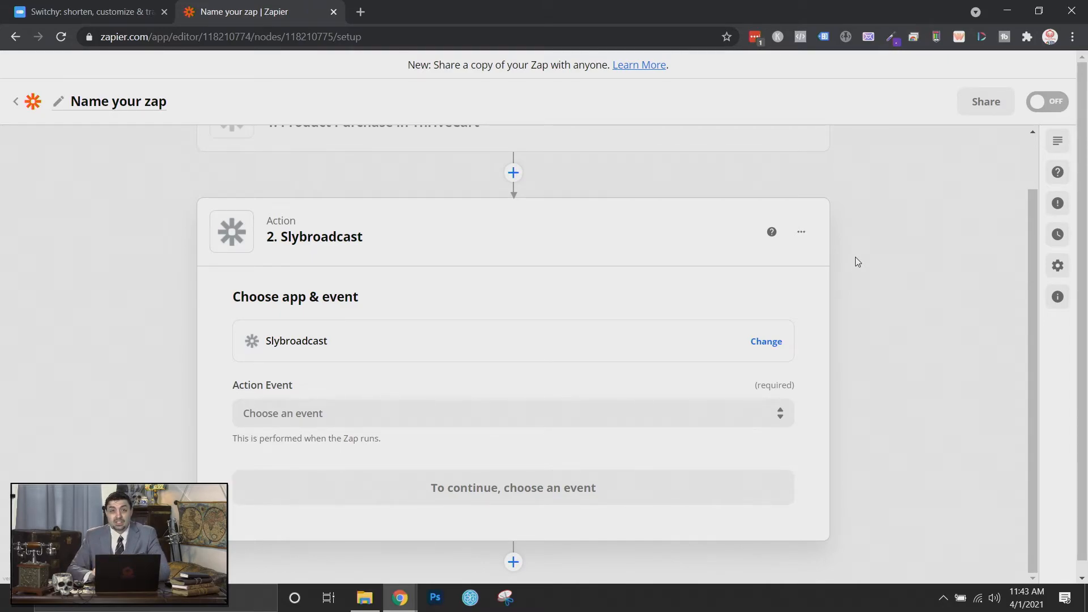
{"action": "scroll", "coordinate": [803, 271], "scroll_direction": "down", "scroll_amount": 1}
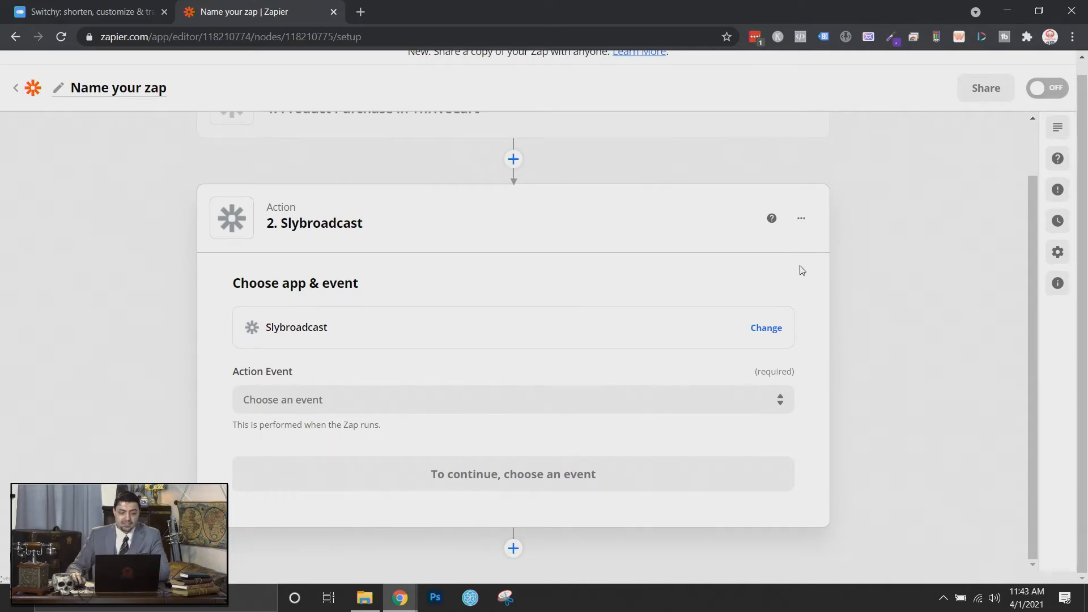
{"action": "left_click", "coordinate": [547, 404]}
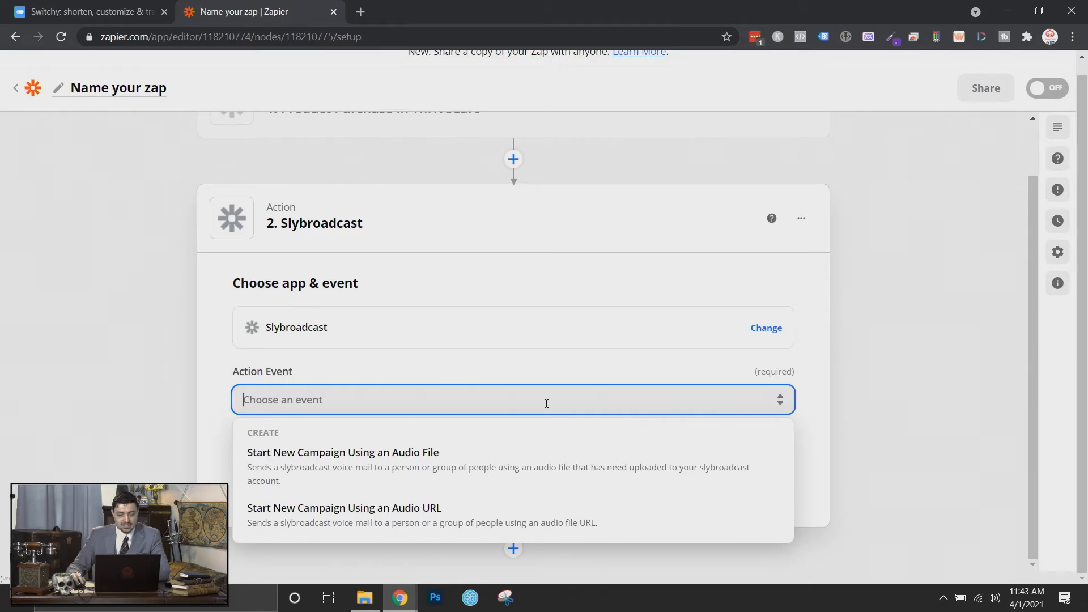
{"action": "left_click", "coordinate": [550, 468]}
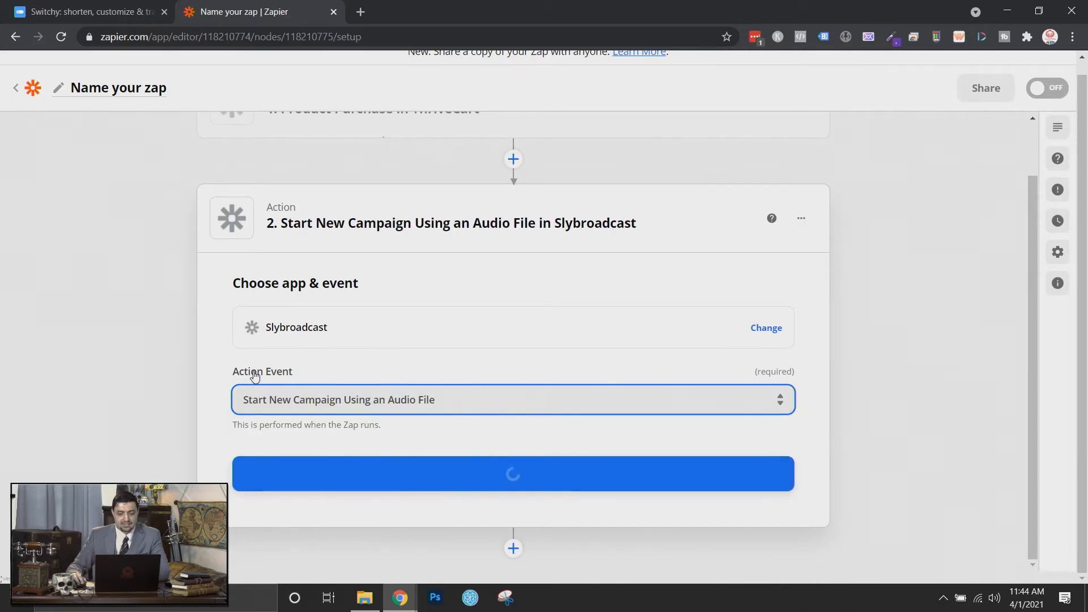
{"action": "left_click", "coordinate": [582, 479]}
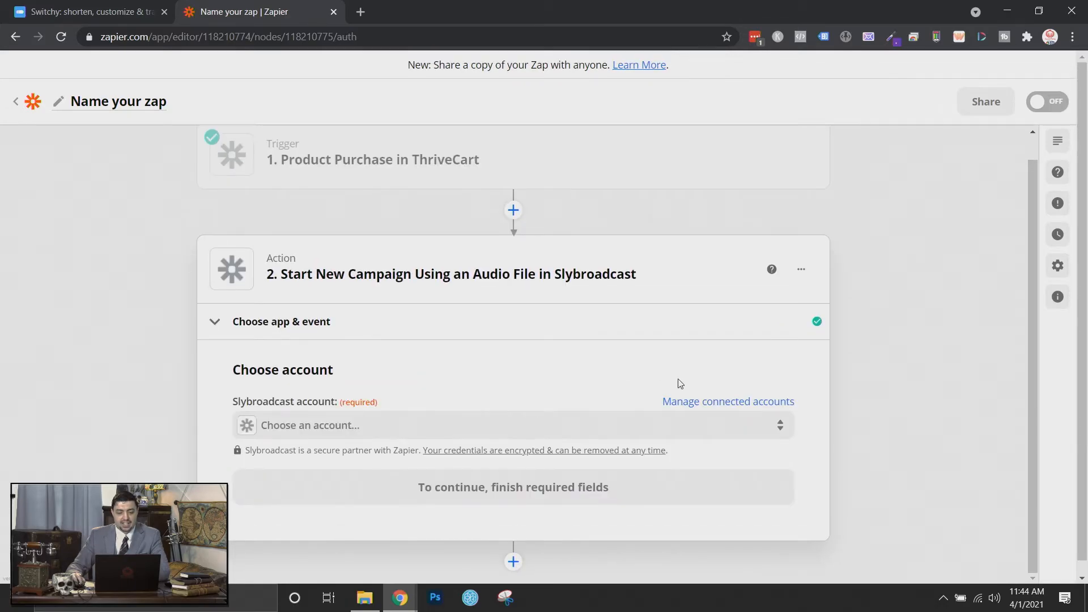
Step: Select the connected Slybroadcast account for the action and proceed to the action setup
{"action": "left_click", "coordinate": [550, 411]}
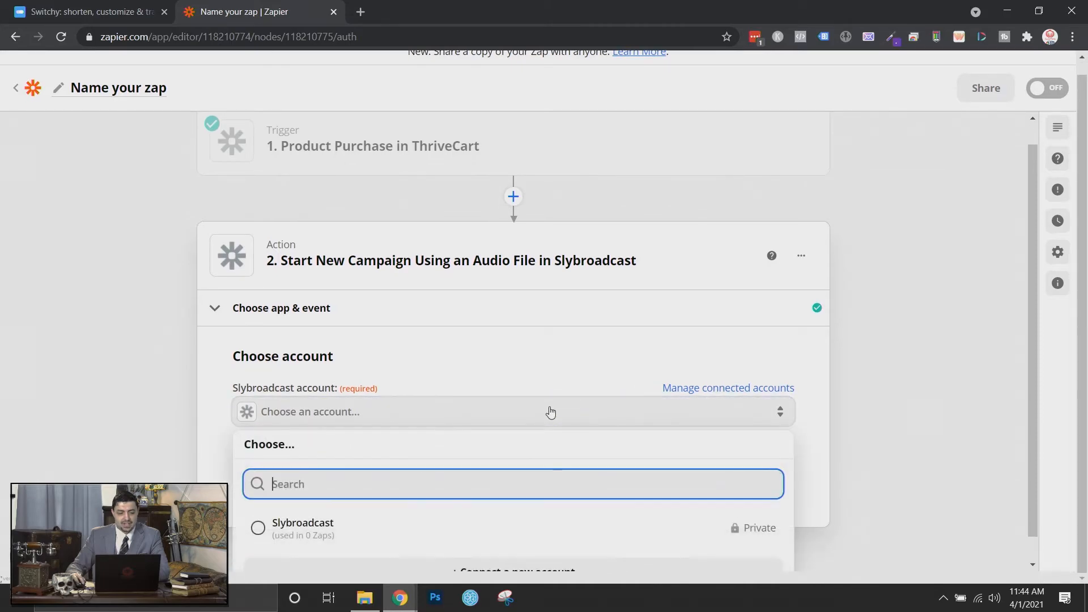
{"action": "left_click", "coordinate": [371, 533]}
{"action": "left_click", "coordinate": [525, 473]}
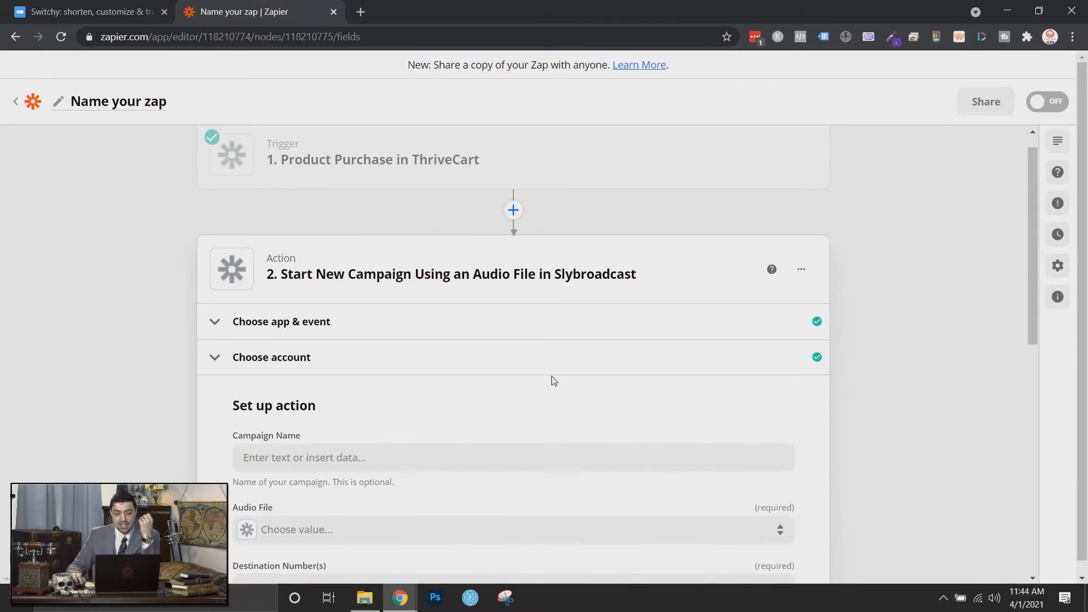
Step: View the purchase data available for the action's Campaign Name field without inserting any
{"action": "scroll", "coordinate": [554, 379], "scroll_direction": "down", "scroll_amount": 3}
{"action": "left_click", "coordinate": [462, 309]}
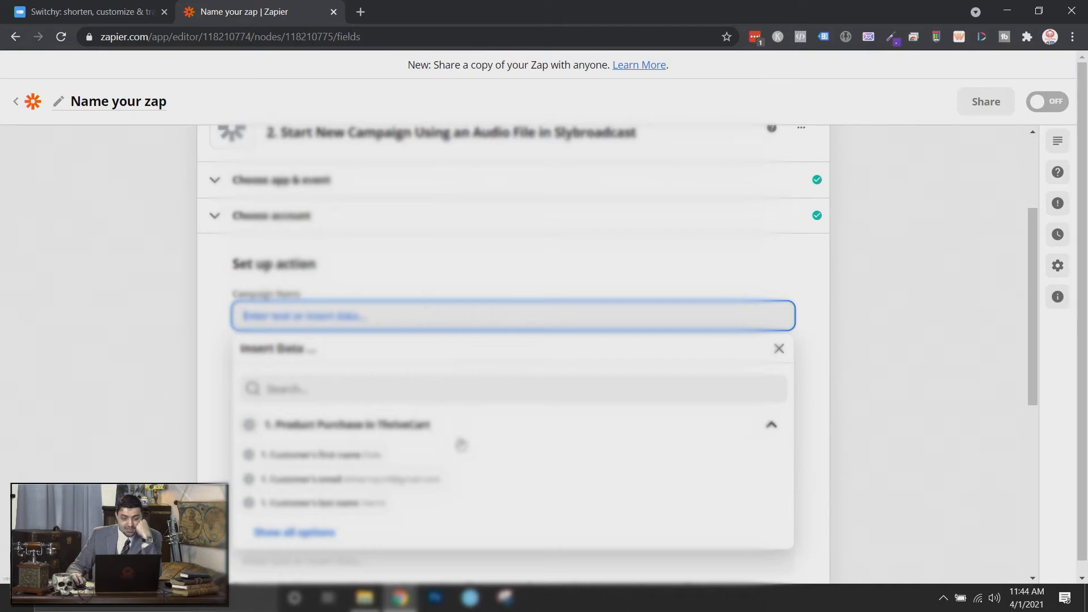
{"action": "left_click", "coordinate": [442, 285]}
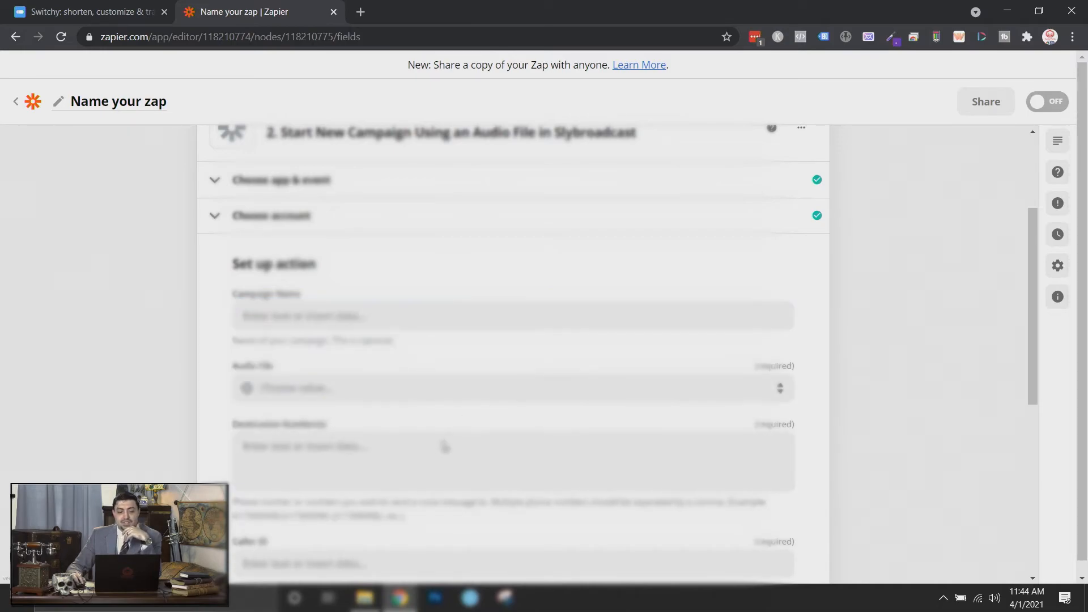
Step: Choose BETA Course Call as the audio file for the Slybroadcast campaign
{"action": "scroll", "coordinate": [448, 442], "scroll_direction": "down", "scroll_amount": 1}
{"action": "left_click", "coordinate": [447, 322]}
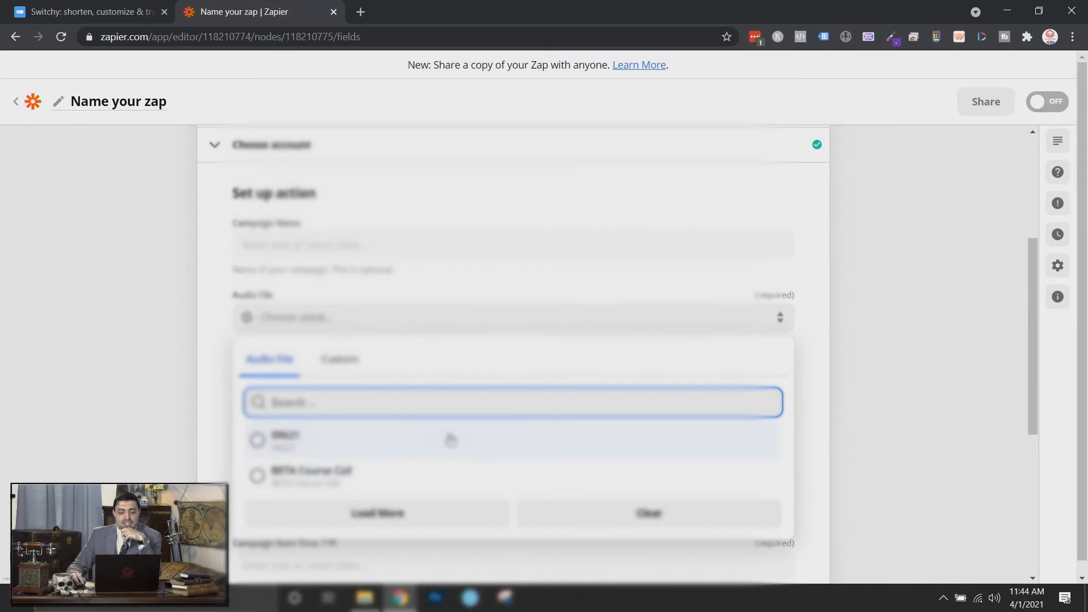
{"action": "left_click", "coordinate": [448, 476]}
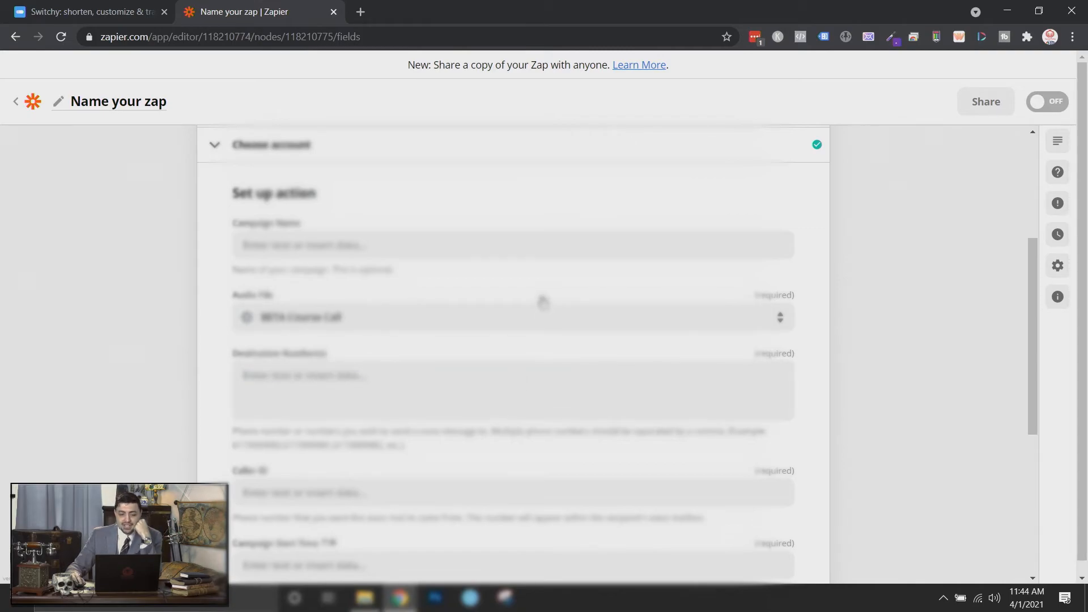
Step: Look through the remaining action fields and view the Send To Mobile Phones Only options without choosing one
{"action": "scroll", "coordinate": [541, 302], "scroll_direction": "down", "scroll_amount": 2}
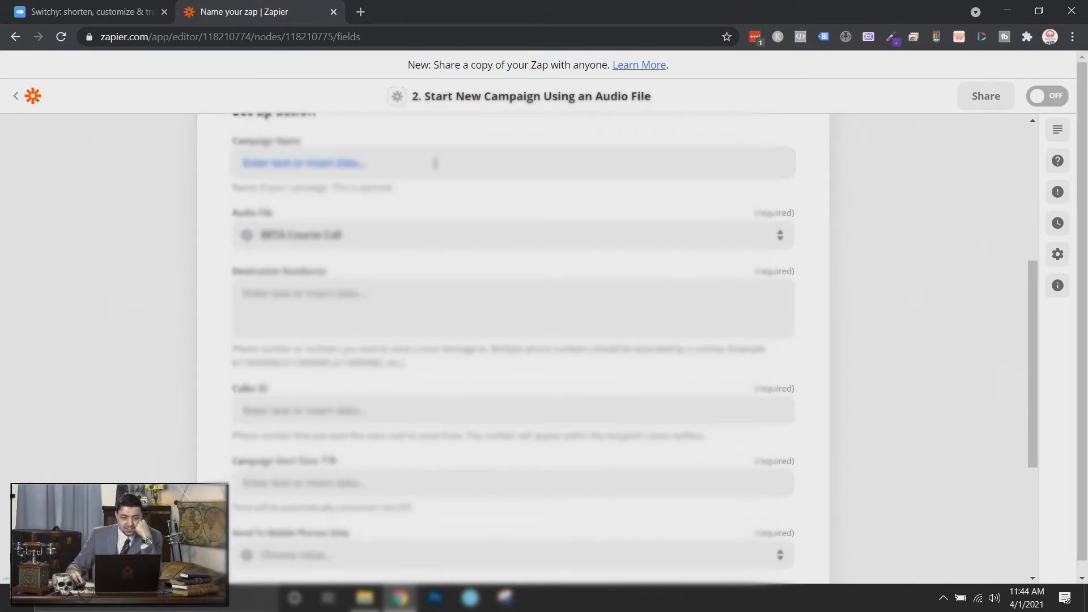
{"action": "scroll", "coordinate": [421, 162], "scroll_direction": "down", "scroll_amount": 1}
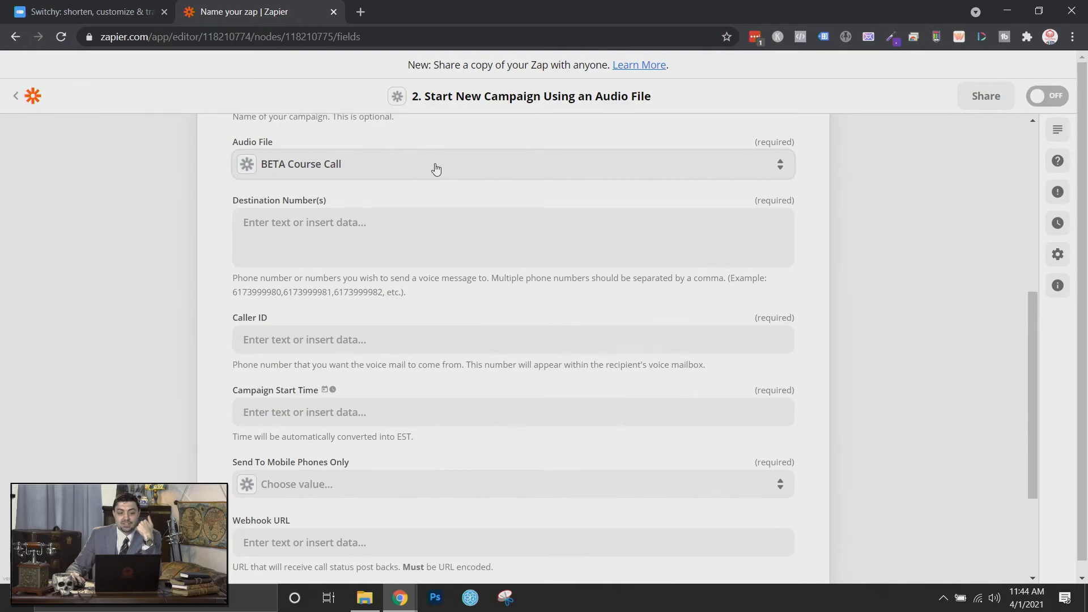
{"action": "scroll", "coordinate": [436, 169], "scroll_direction": "down", "scroll_amount": 1}
{"action": "scroll", "coordinate": [448, 248], "scroll_direction": "down", "scroll_amount": 1}
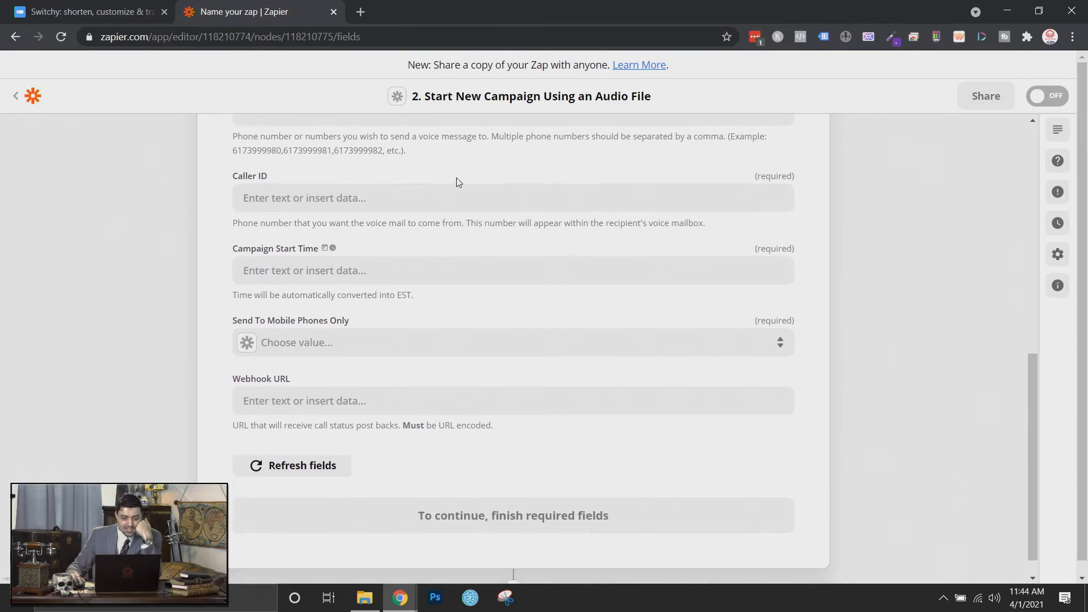
{"action": "left_click", "coordinate": [384, 348]}
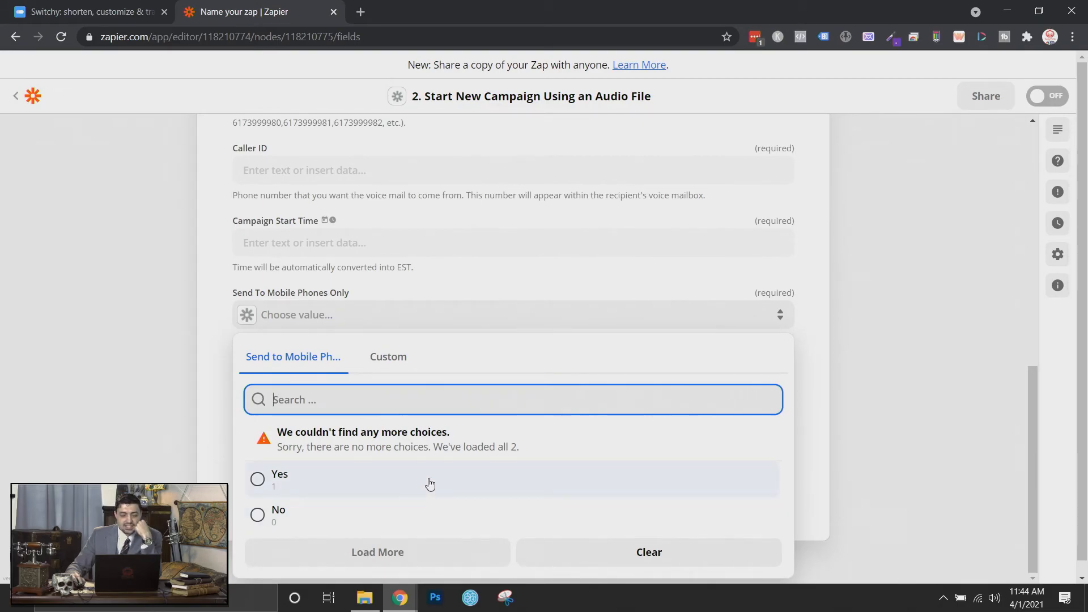
{"action": "left_click", "coordinate": [475, 280]}
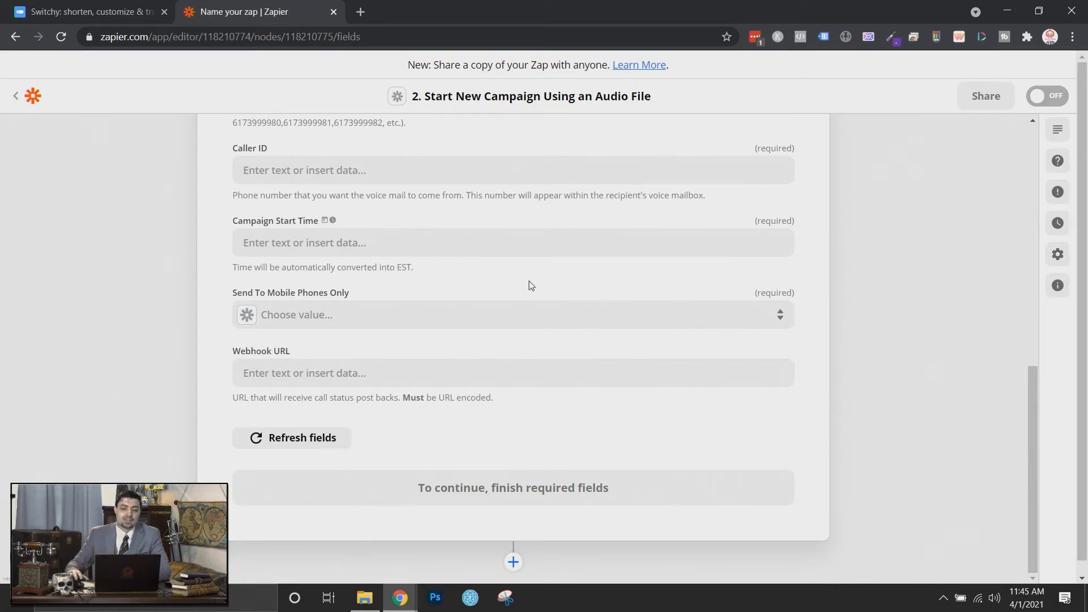
Step: Insert the Customer Contactno value from the ThriveCart purchase data into the Destination Number(s) field
{"action": "scroll", "coordinate": [531, 285], "scroll_direction": "up", "scroll_amount": 5}
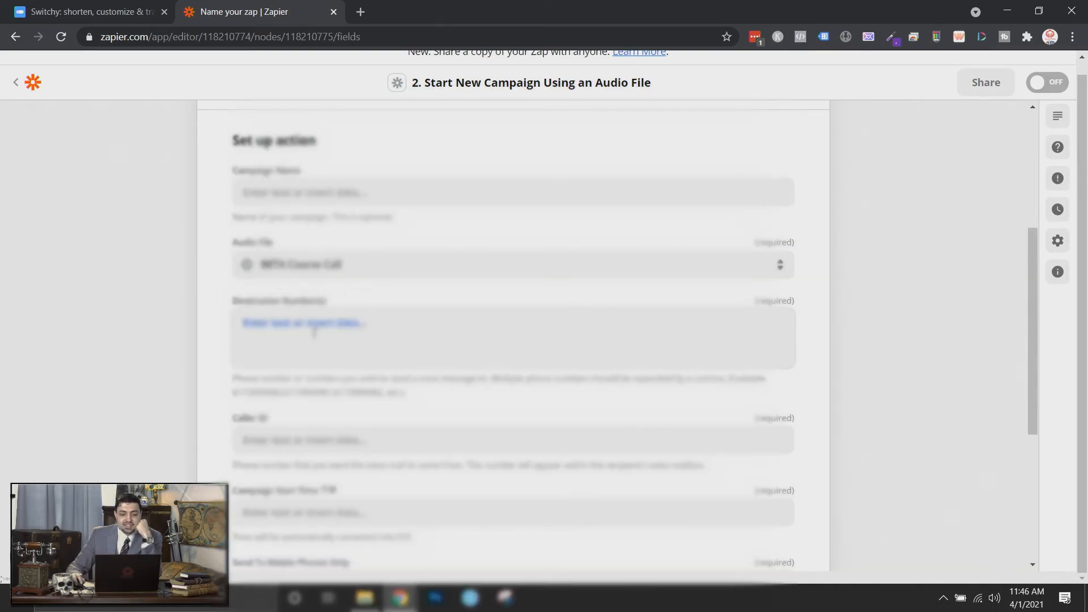
{"action": "left_click", "coordinate": [372, 324]}
{"action": "scroll", "coordinate": [448, 490], "scroll_direction": "down", "scroll_amount": 3}
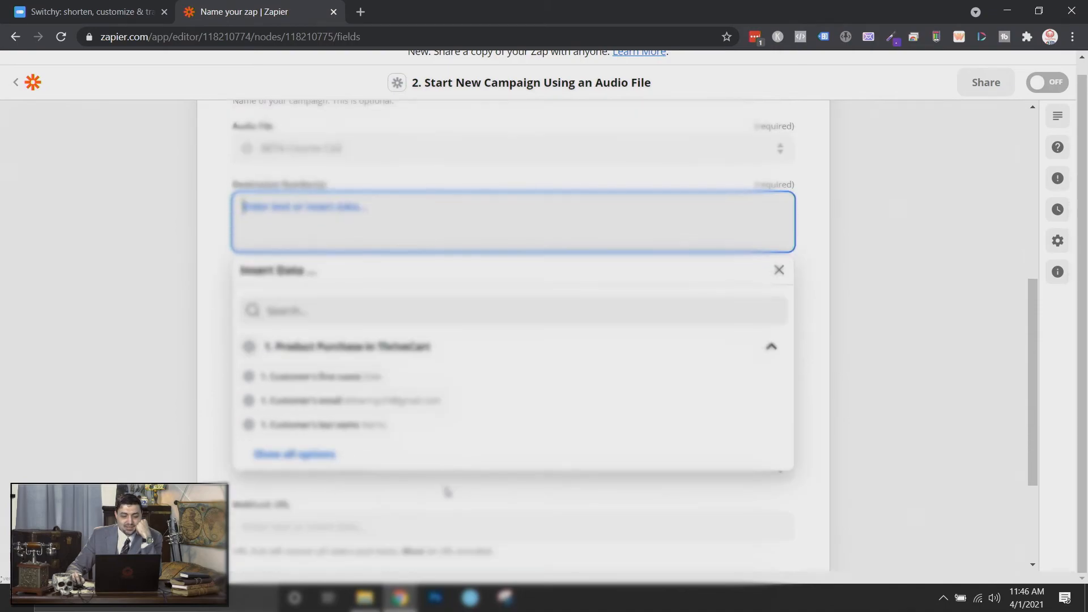
{"action": "left_click", "coordinate": [300, 429]}
{"action": "scroll", "coordinate": [478, 445], "scroll_direction": "down", "scroll_amount": 5}
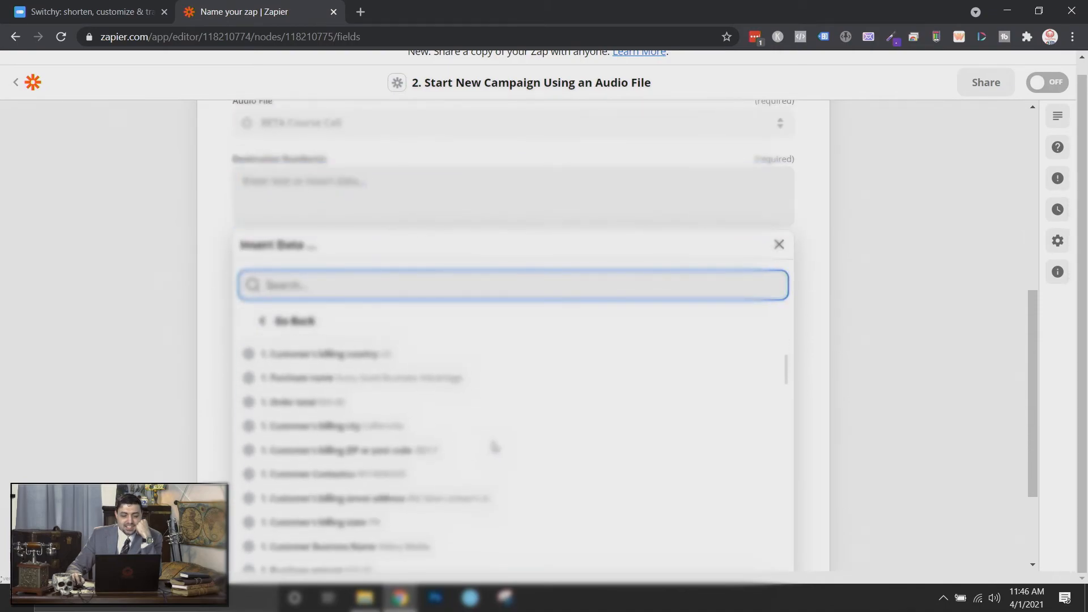
{"action": "left_click", "coordinate": [366, 483]}
{"action": "left_click", "coordinate": [218, 208]}
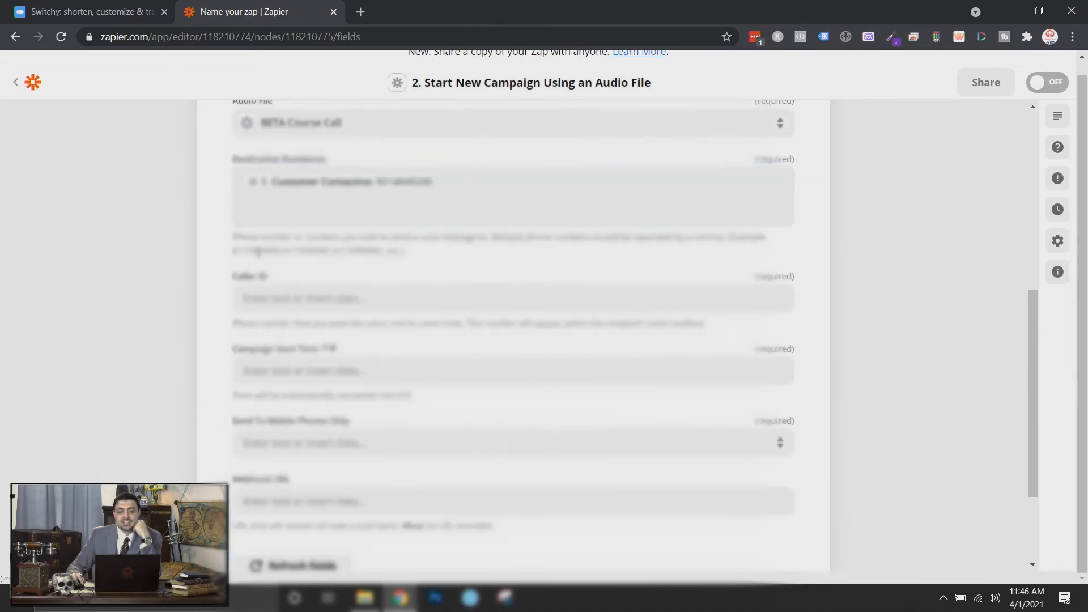
{"action": "scroll", "coordinate": [199, 262], "scroll_direction": "up", "scroll_amount": 2}
{"action": "scroll", "coordinate": [199, 263], "scroll_direction": "up", "scroll_amount": 2}
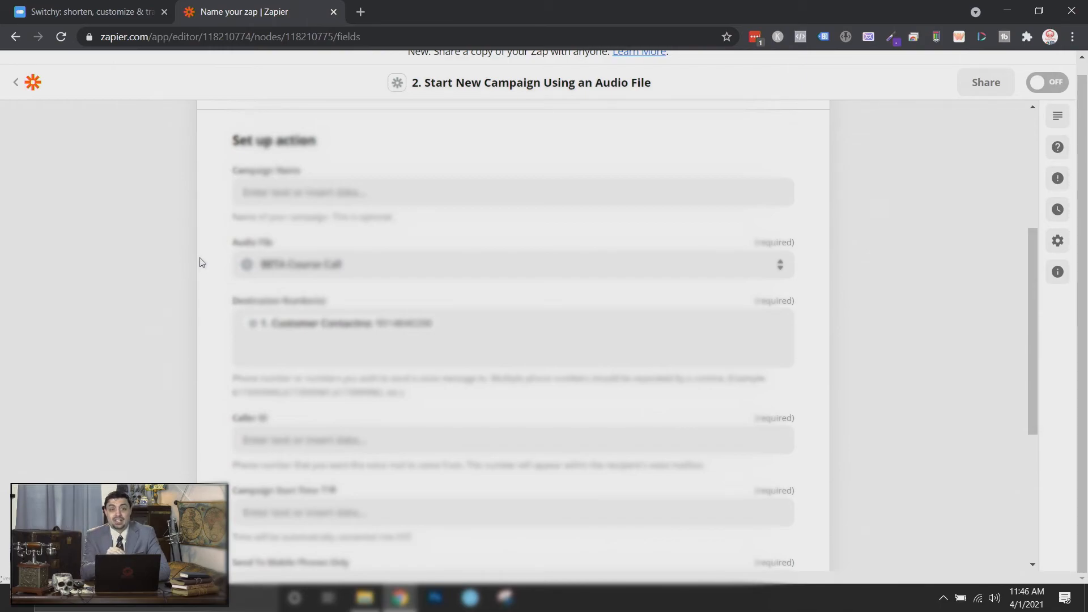
{"action": "scroll", "coordinate": [204, 269], "scroll_direction": "down", "scroll_amount": 5}
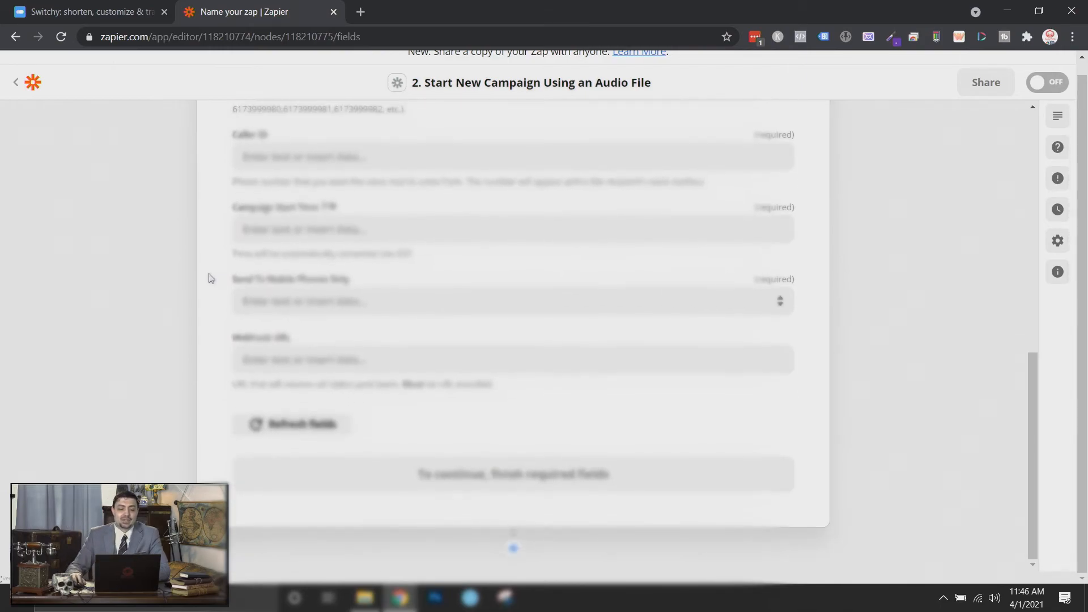
{"action": "scroll", "coordinate": [539, 385], "scroll_direction": "up", "scroll_amount": 3}
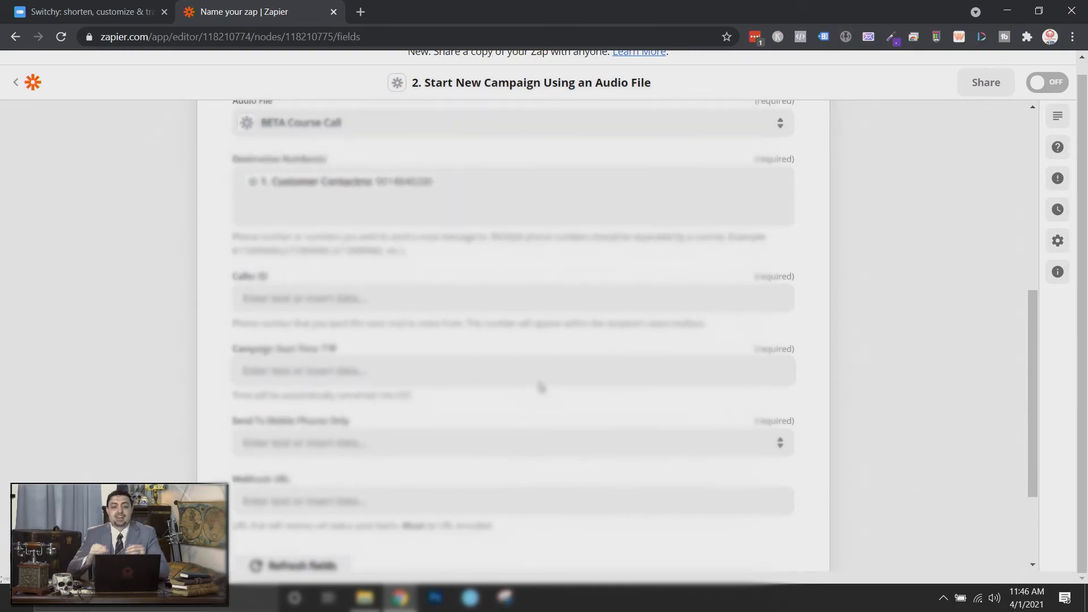
{"action": "scroll", "coordinate": [540, 387], "scroll_direction": "down", "scroll_amount": 3}
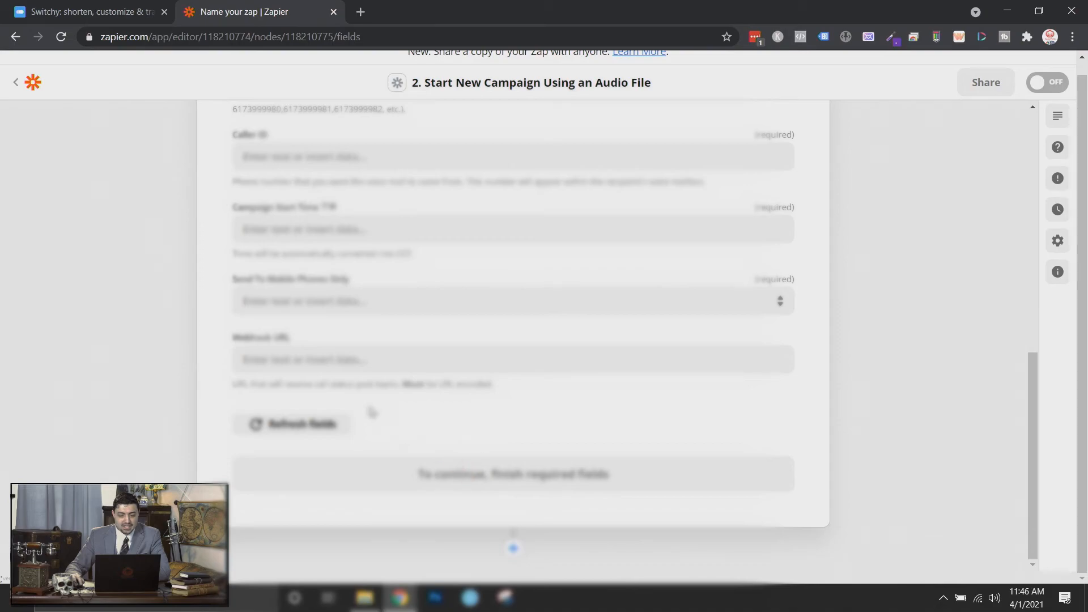
{"action": "scroll", "coordinate": [355, 371], "scroll_direction": "up", "scroll_amount": 5}
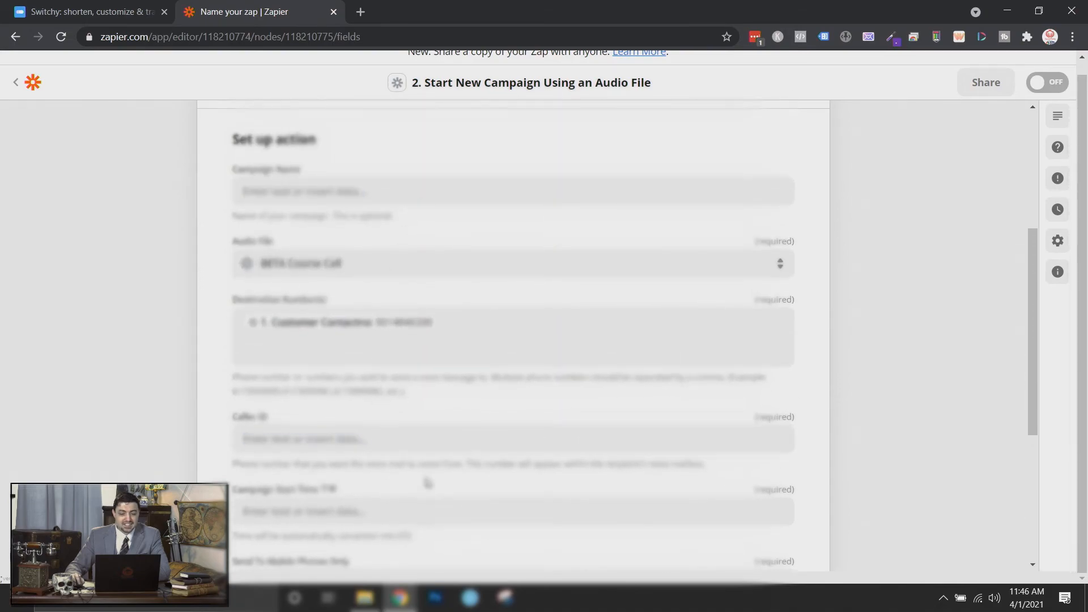
Step: Set Send To Mobile Phones Only to Yes and open the Campaign Start Time field for entry
{"action": "scroll", "coordinate": [427, 482], "scroll_direction": "down", "scroll_amount": 5}
{"action": "left_click", "coordinate": [385, 300]}
{"action": "left_click", "coordinate": [310, 343]}
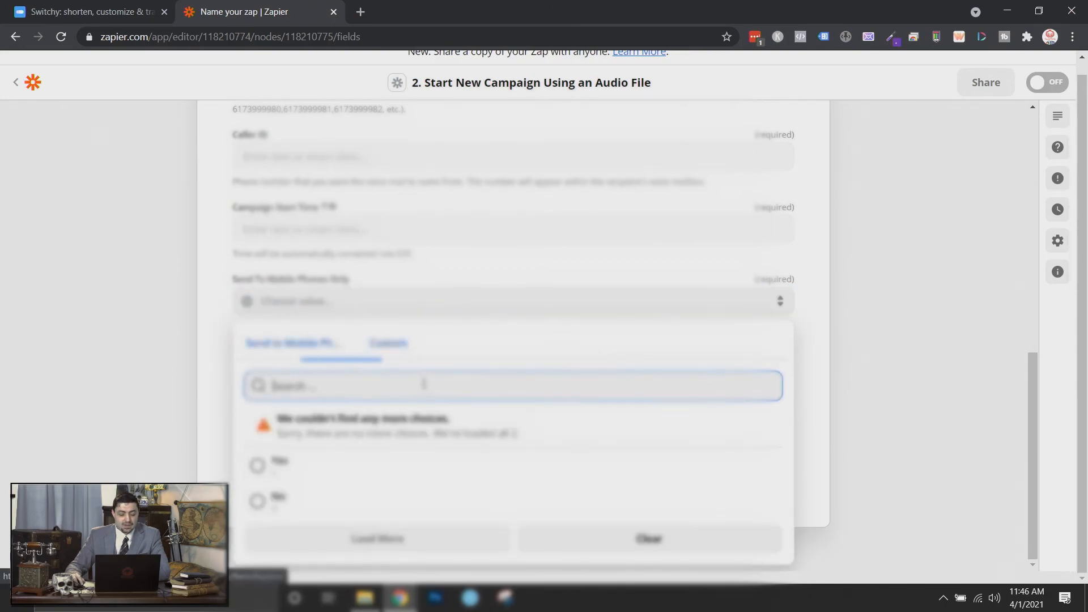
{"action": "left_click", "coordinate": [295, 462]}
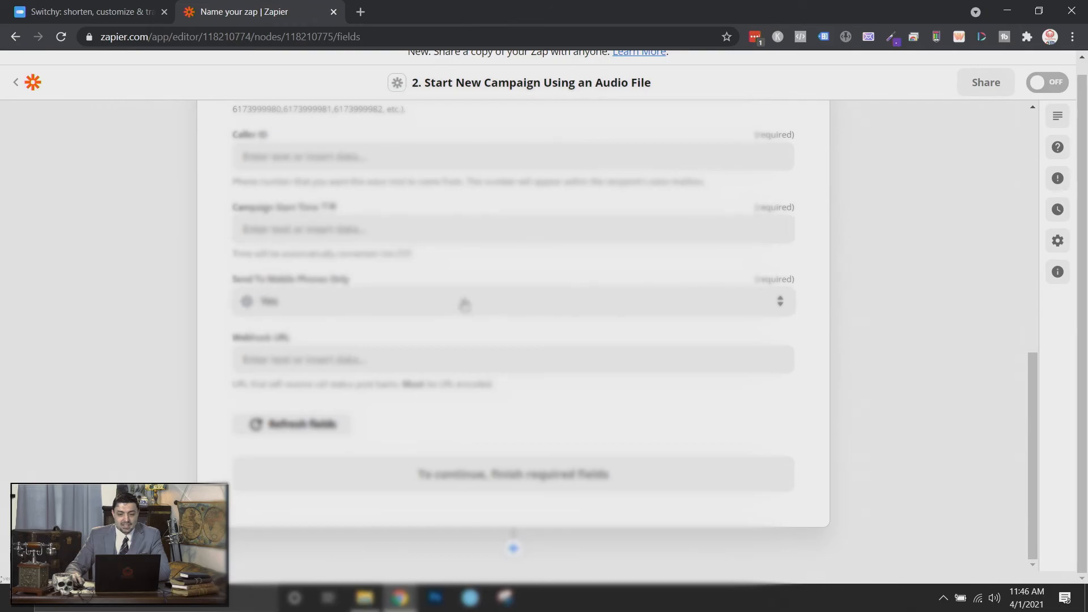
{"action": "left_click", "coordinate": [445, 229]}
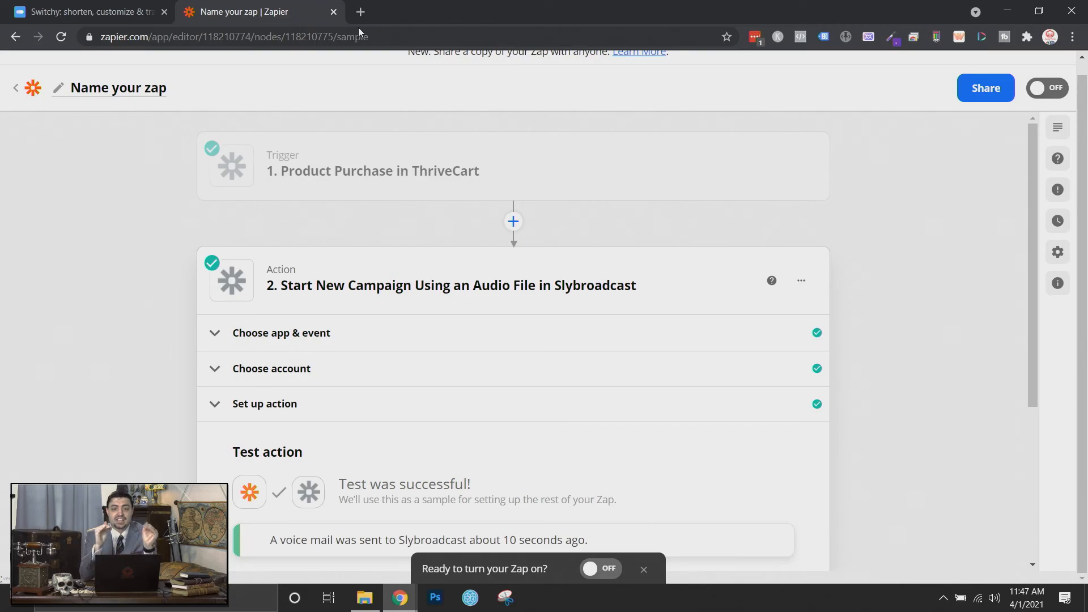
Step: Review the Slybroadcast action's test result and the finished trigger and action steps without turning on the Zap
{"action": "scroll", "coordinate": [846, 372], "scroll_direction": "down", "scroll_amount": 5}
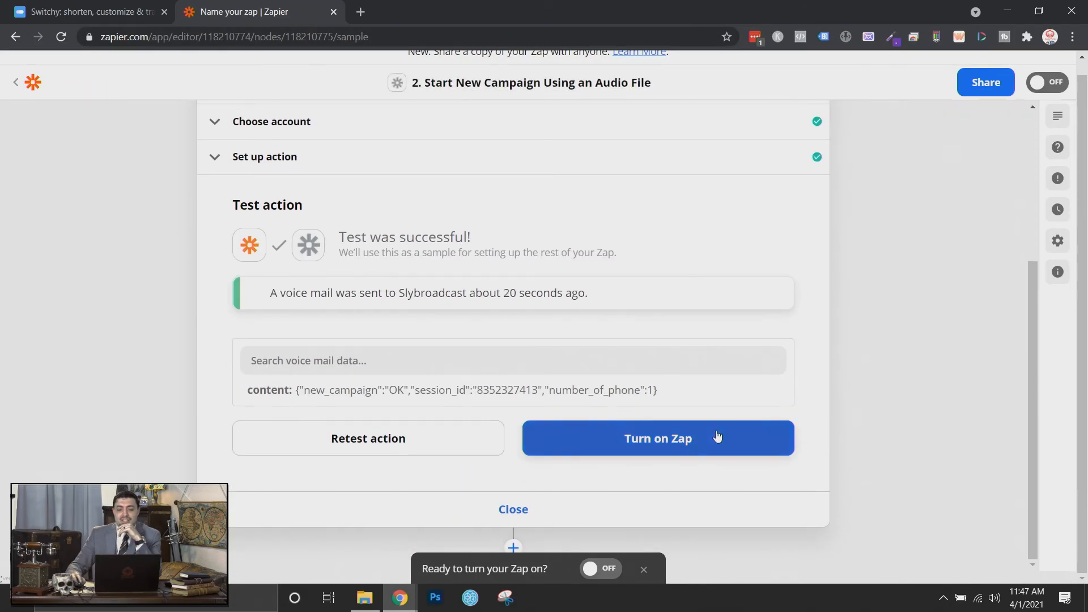
{"action": "left_click_drag", "start_coordinate": [1032, 285], "coordinate": [1035, 160]}
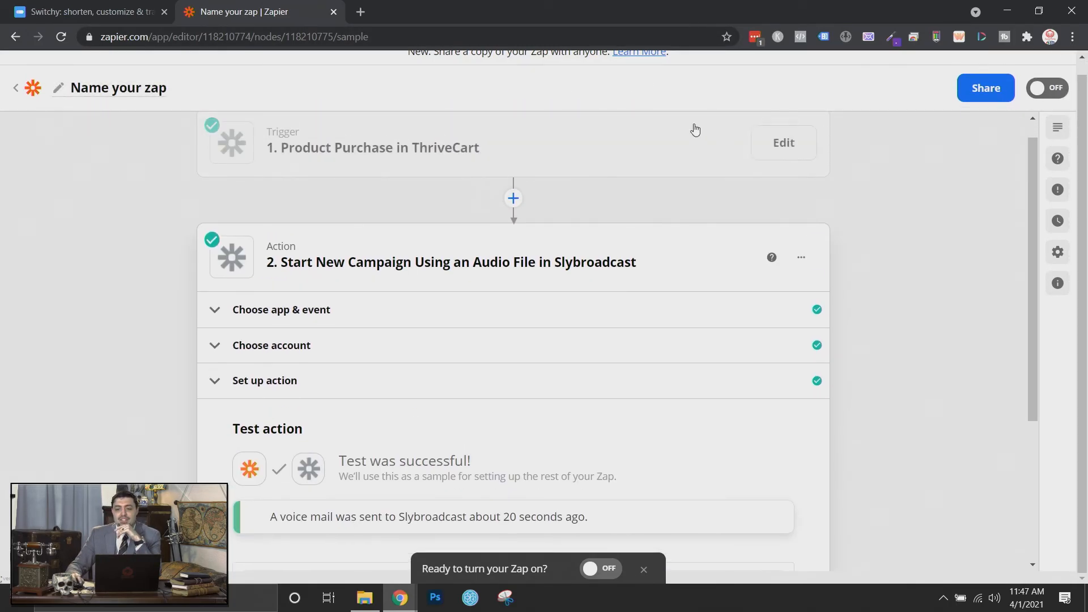